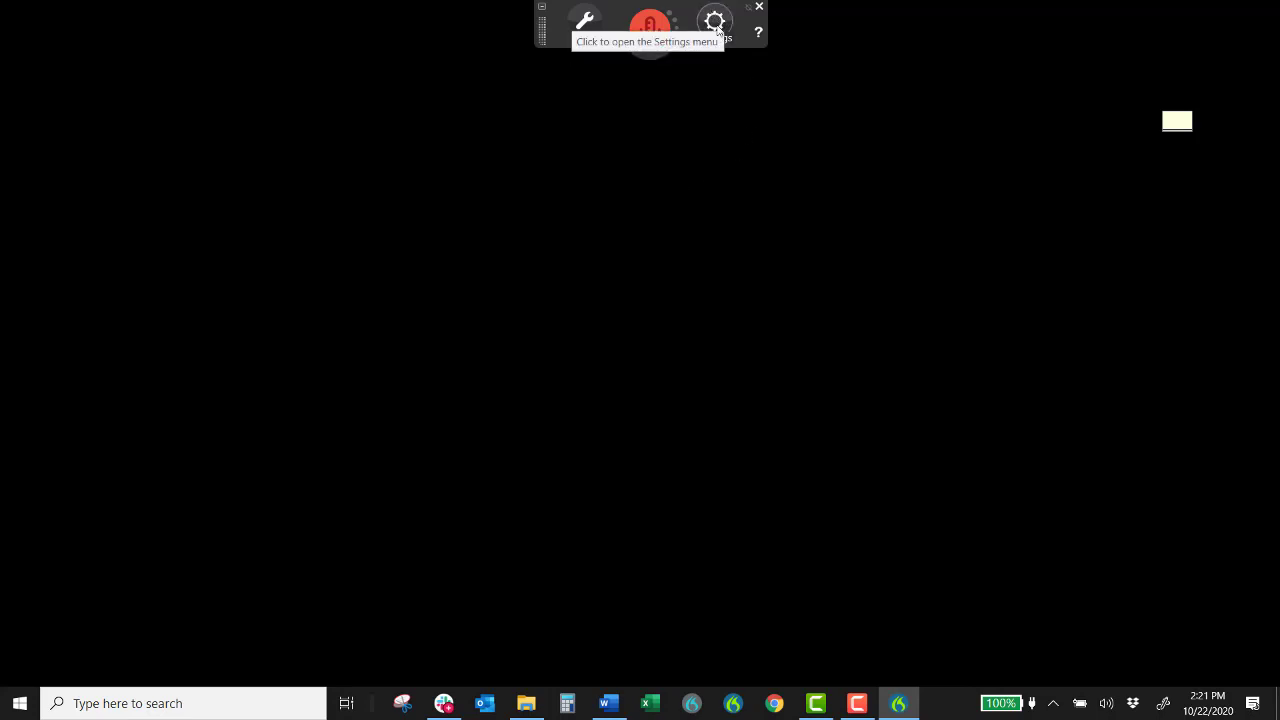
# Step: Browse Dragon's Settings and Tools menus, including the Command Center and Vocabulary Center entries
pyautogui.click(715, 23)
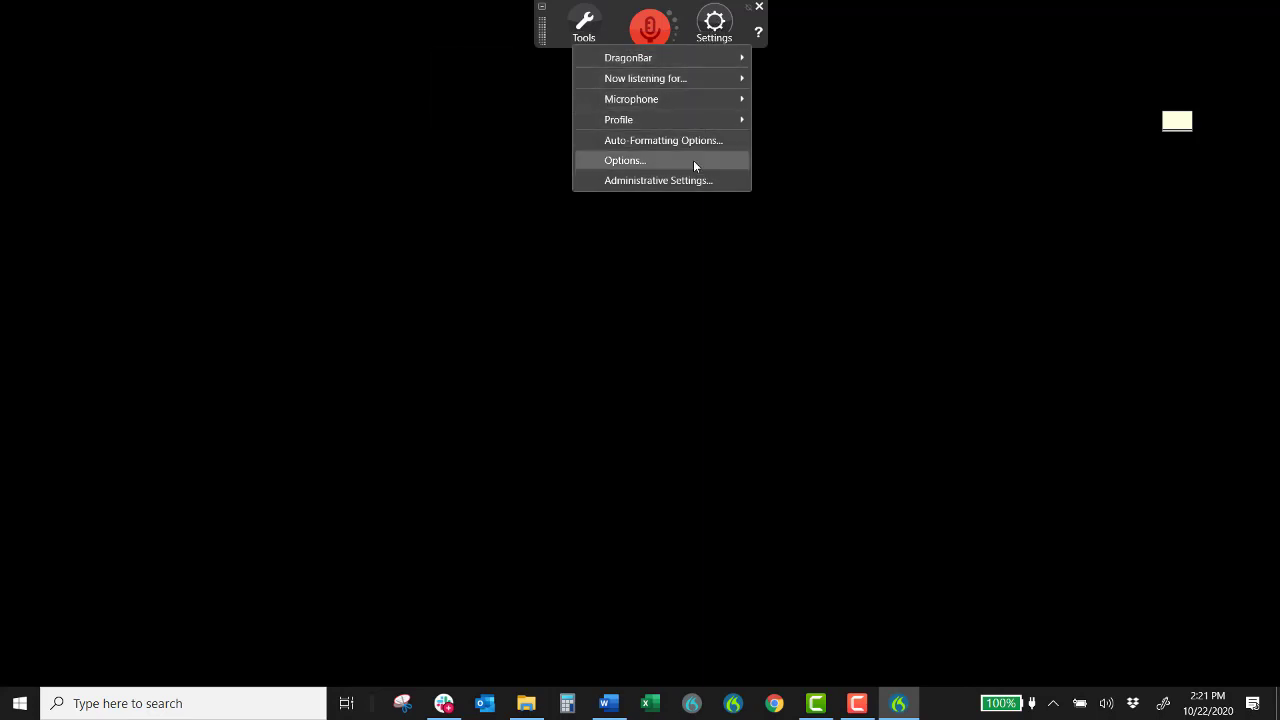
pyautogui.click(582, 28)
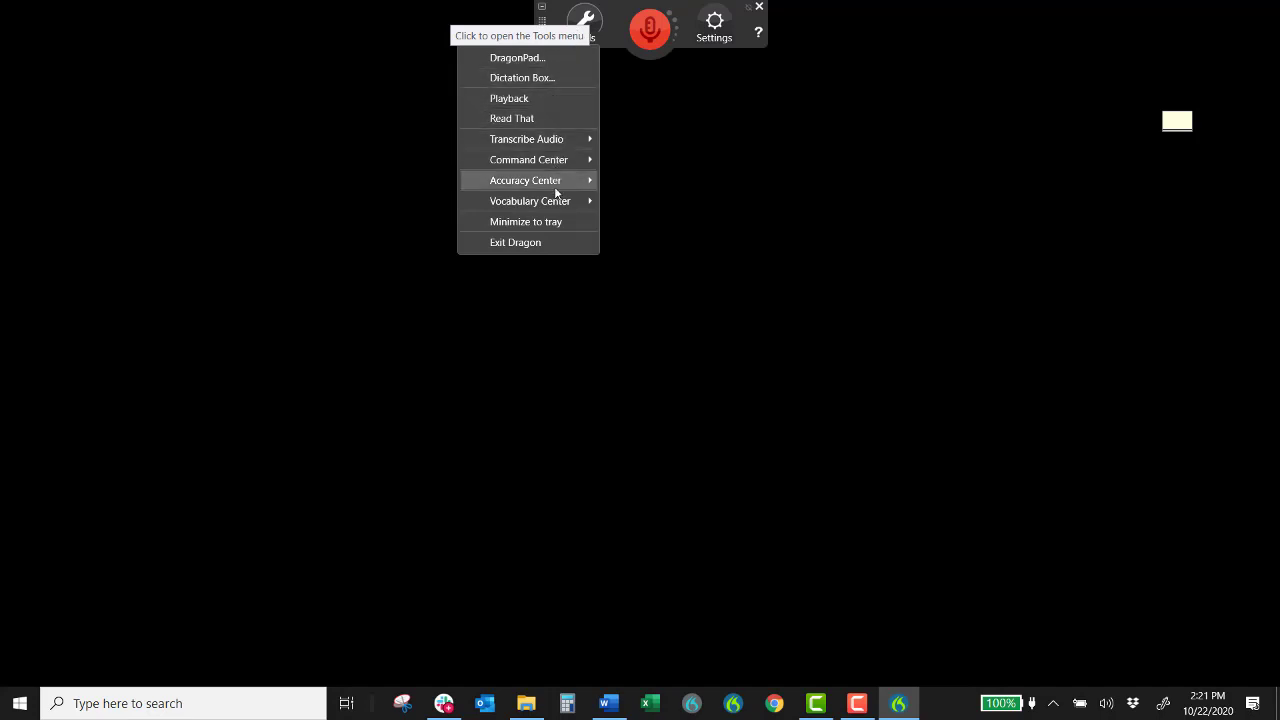
pyautogui.moveTo(553, 164)
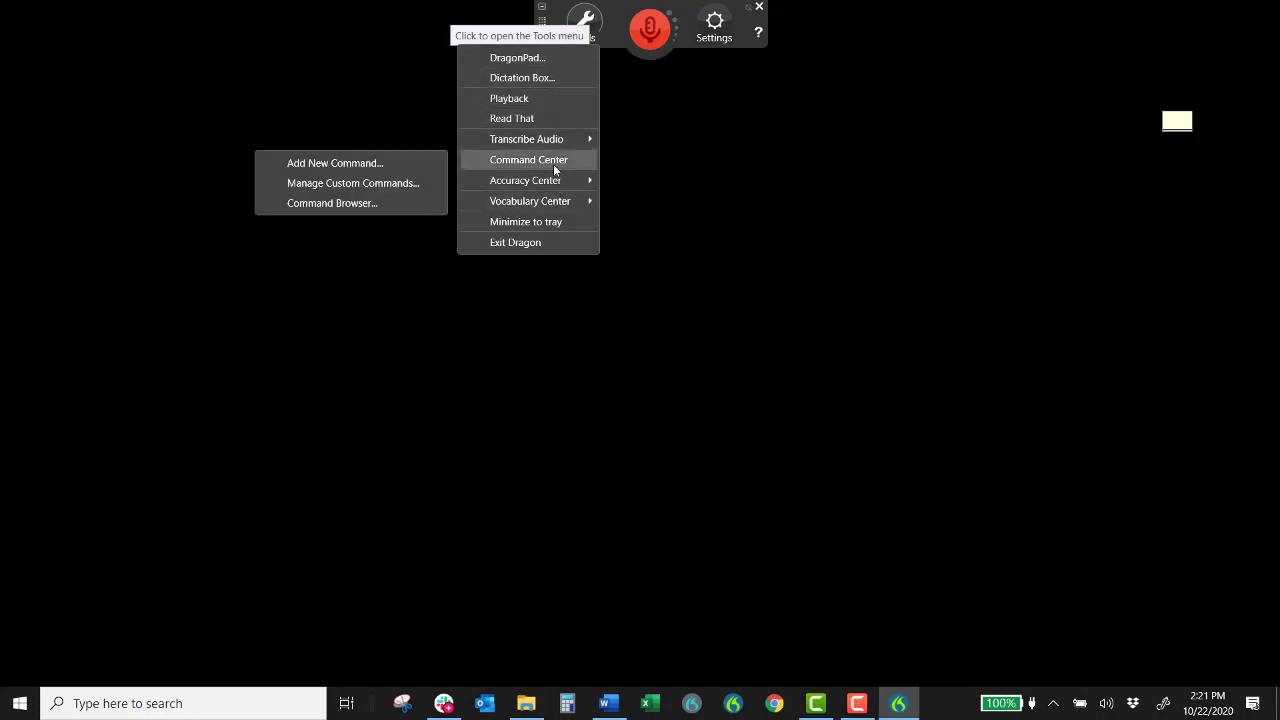
pyautogui.moveTo(548, 204)
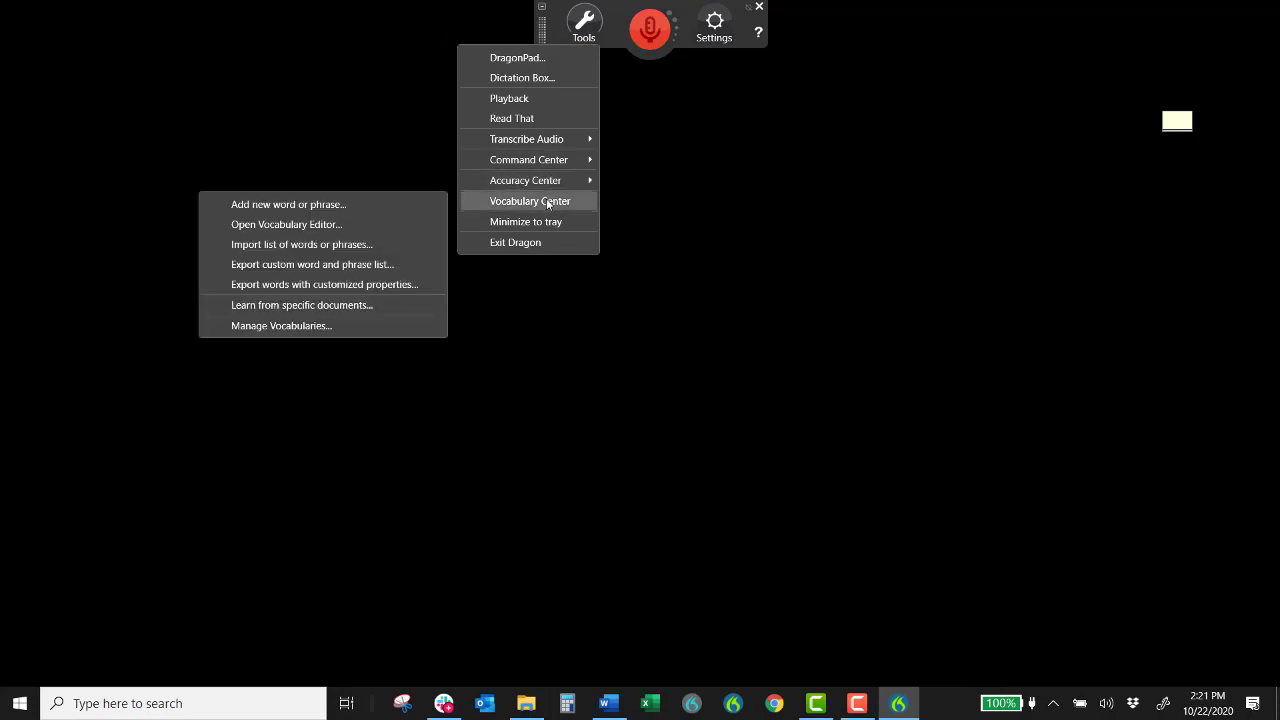
# Step: Bring Dragon's Settings menu back up to reach the Classic DragonBar option
pyautogui.click(714, 25)
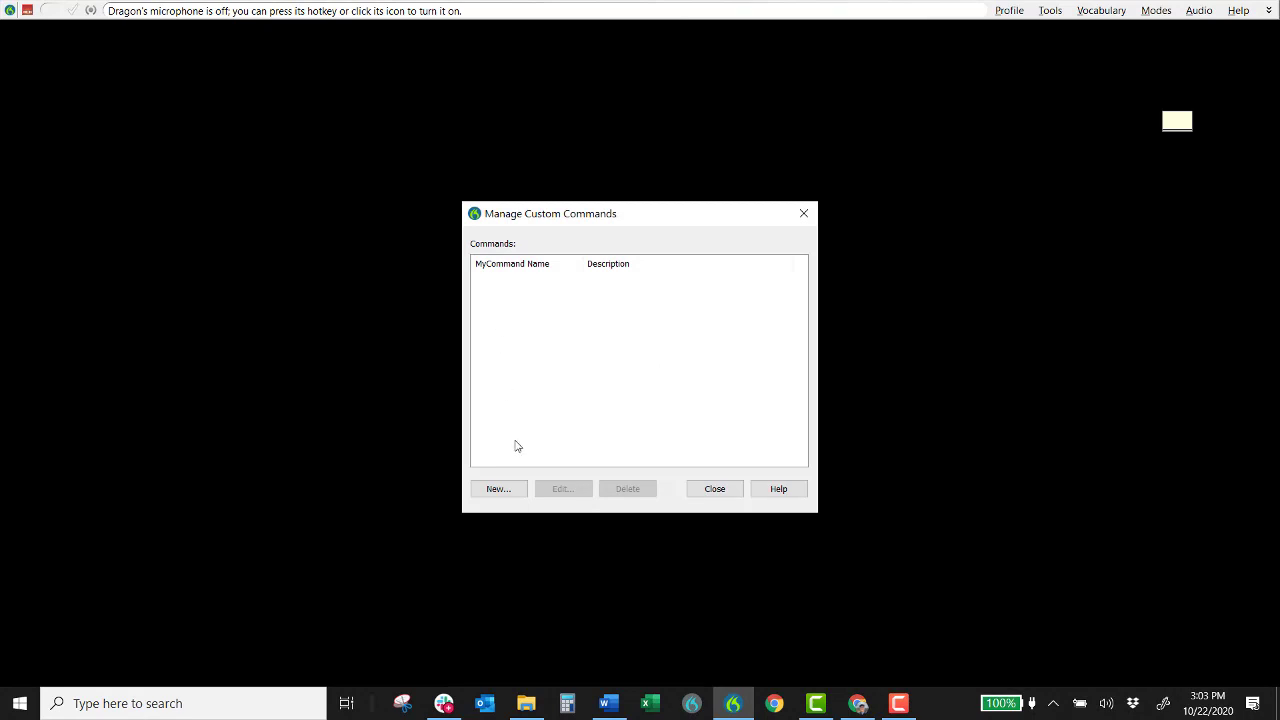
# Step: Start a new custom command and bring forward the Word document with the physical exam example
pyautogui.click(511, 494)
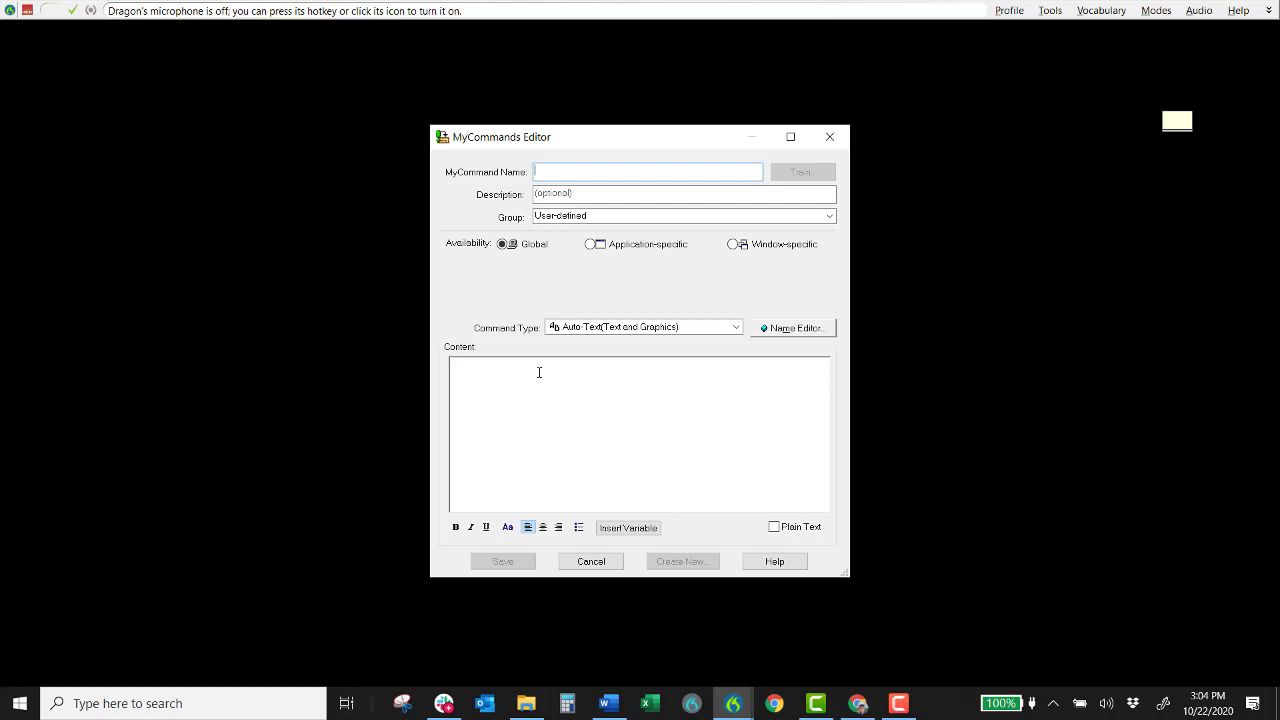
pyautogui.click(619, 707)
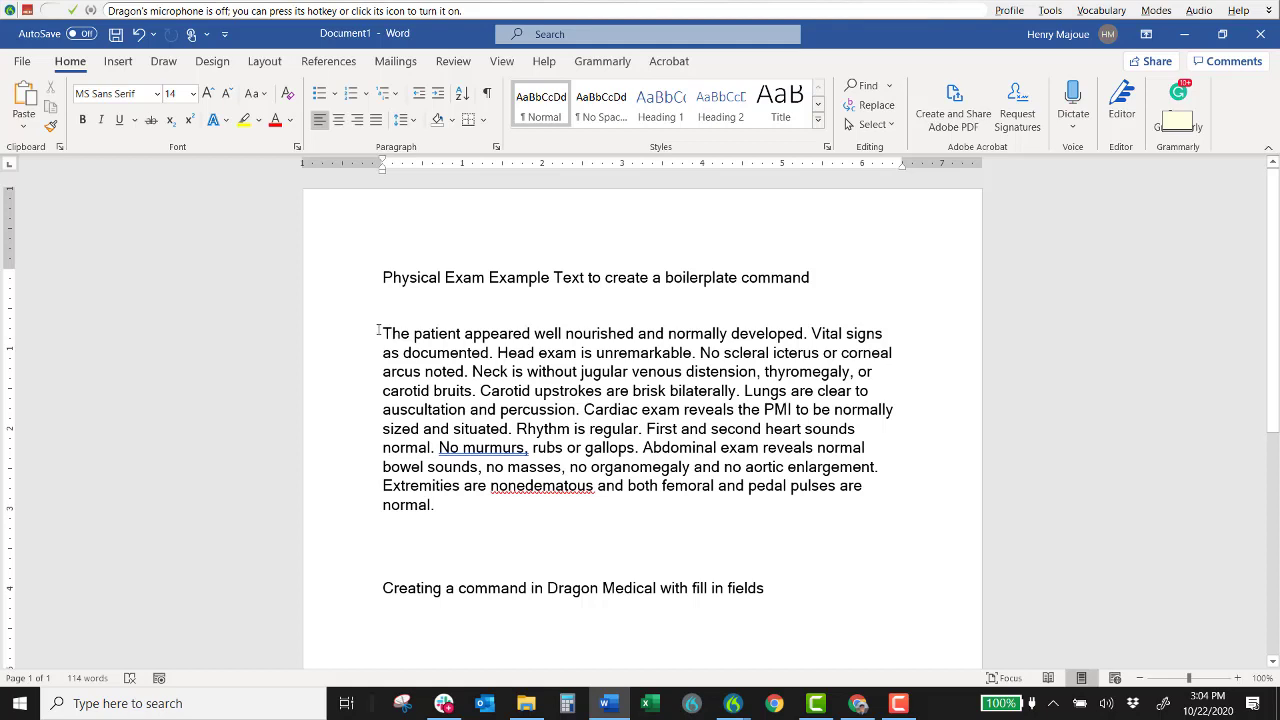
# Step: Copy the Word paragraph beginning 'The patient appeared well nourished'
pyautogui.moveTo(378, 331); pyautogui.dragTo(481, 504)
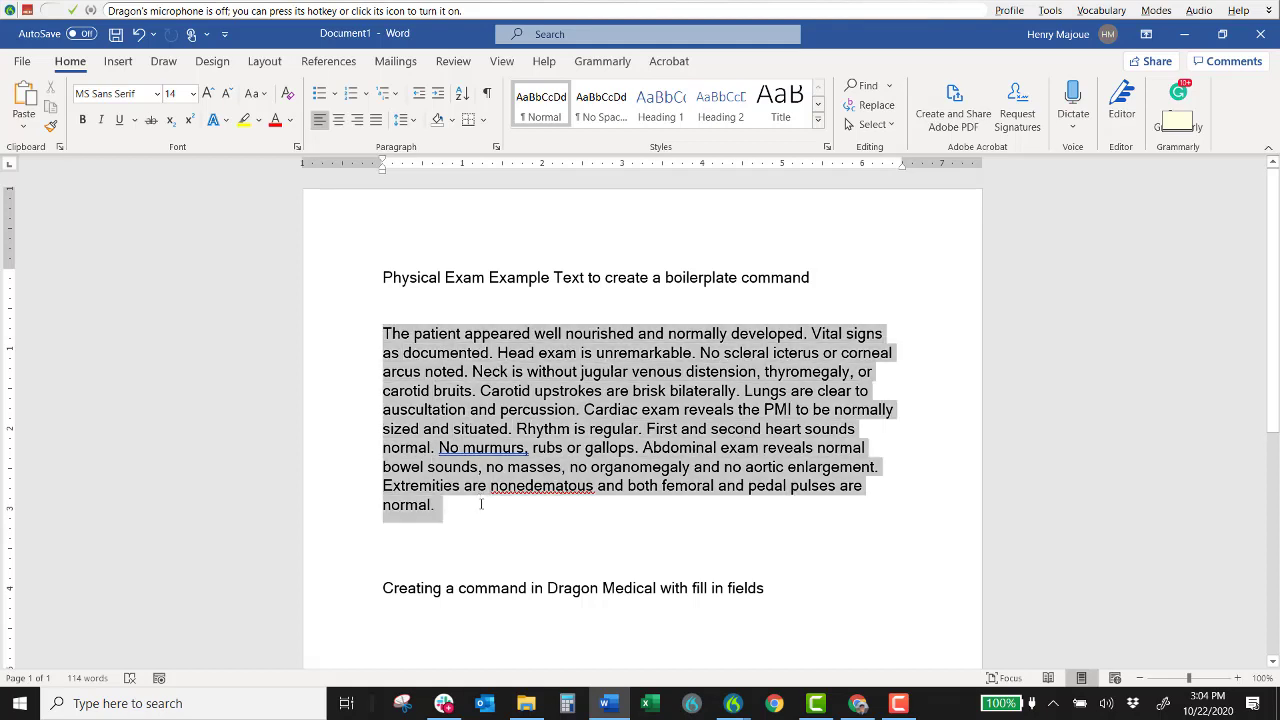
pyautogui.rightClick(460, 424)
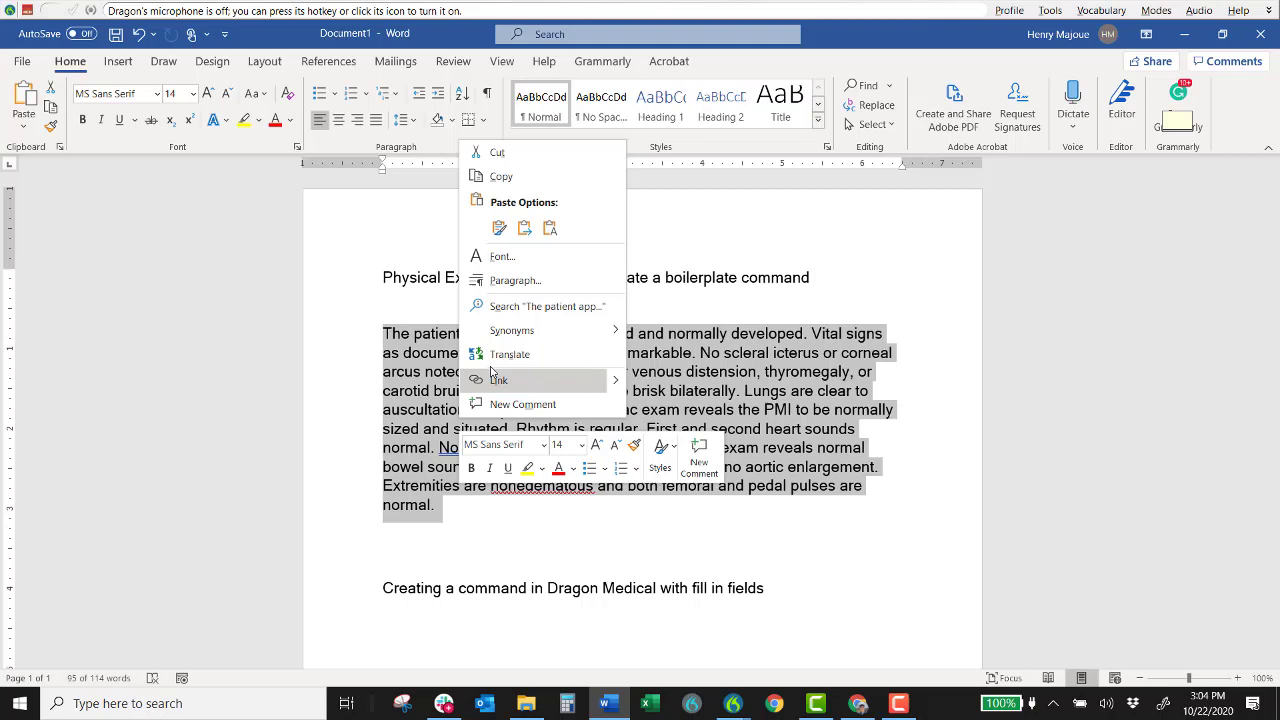
pyautogui.click(498, 176)
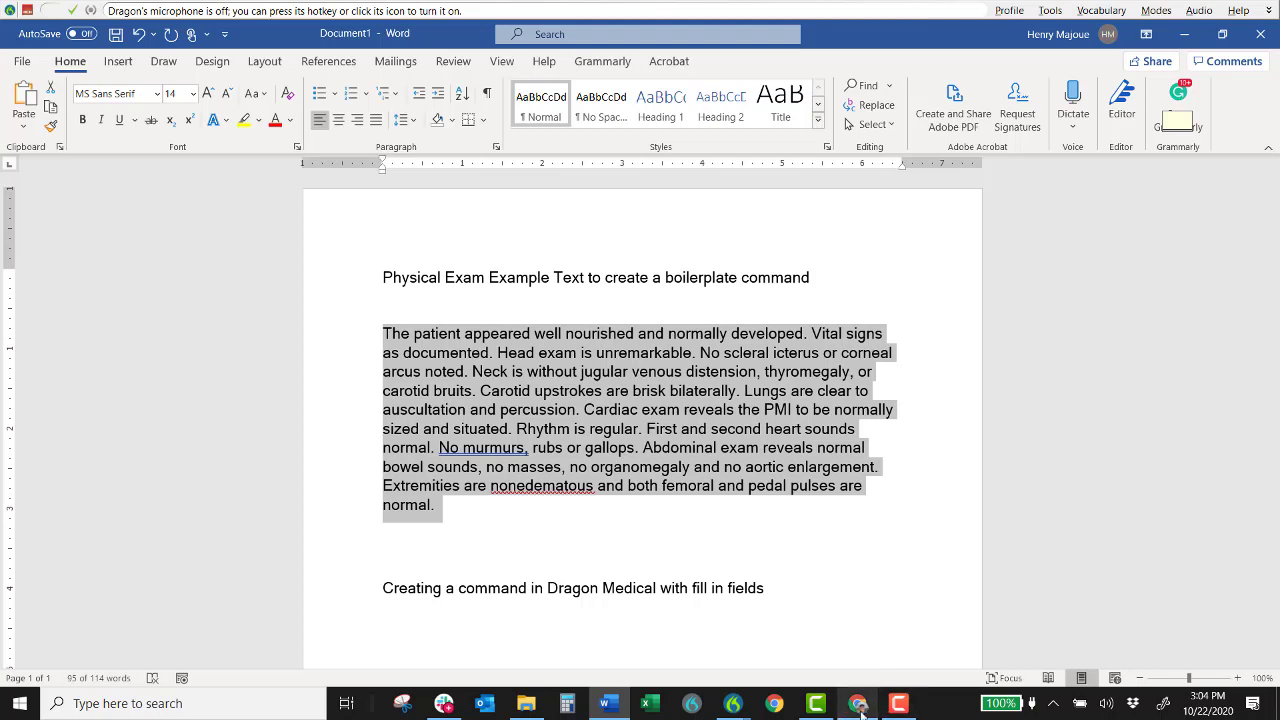
pyautogui.moveTo(861, 712)
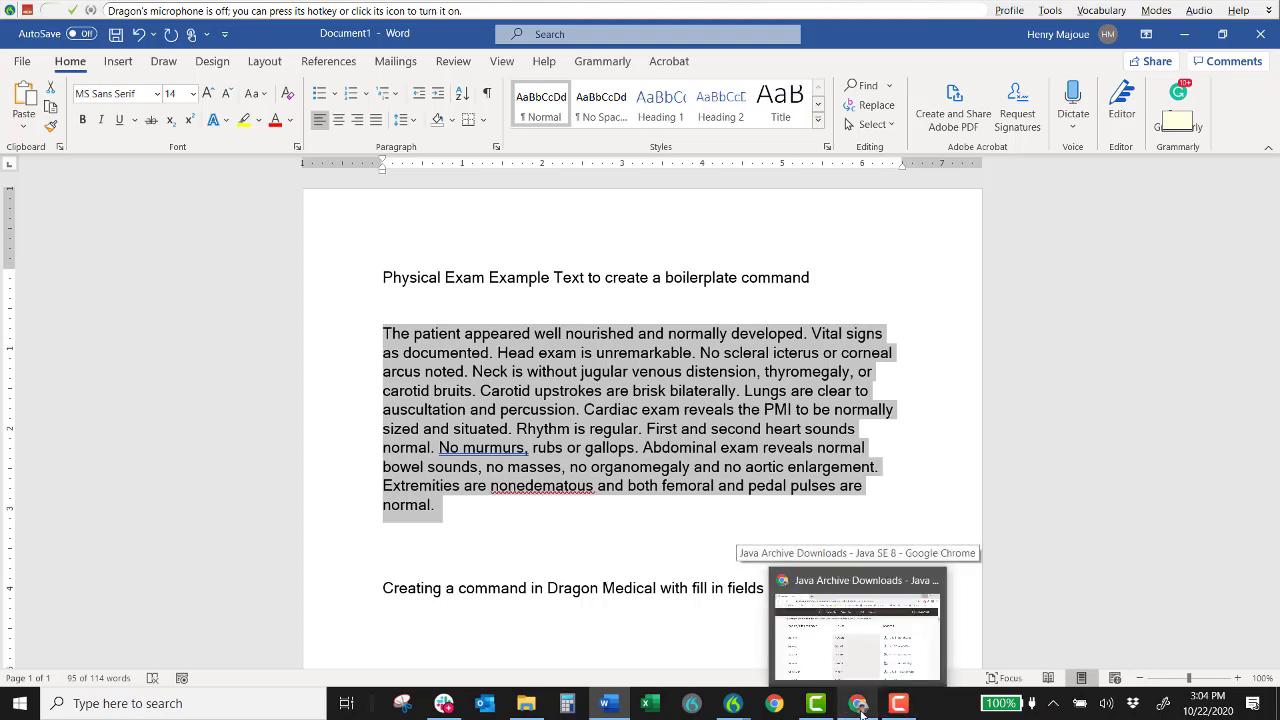
# Step: Return to the MyCommands Editor and enter 'Physical Exam Insert' as the command name
pyautogui.click(738, 705)
pyautogui.click(806, 636)
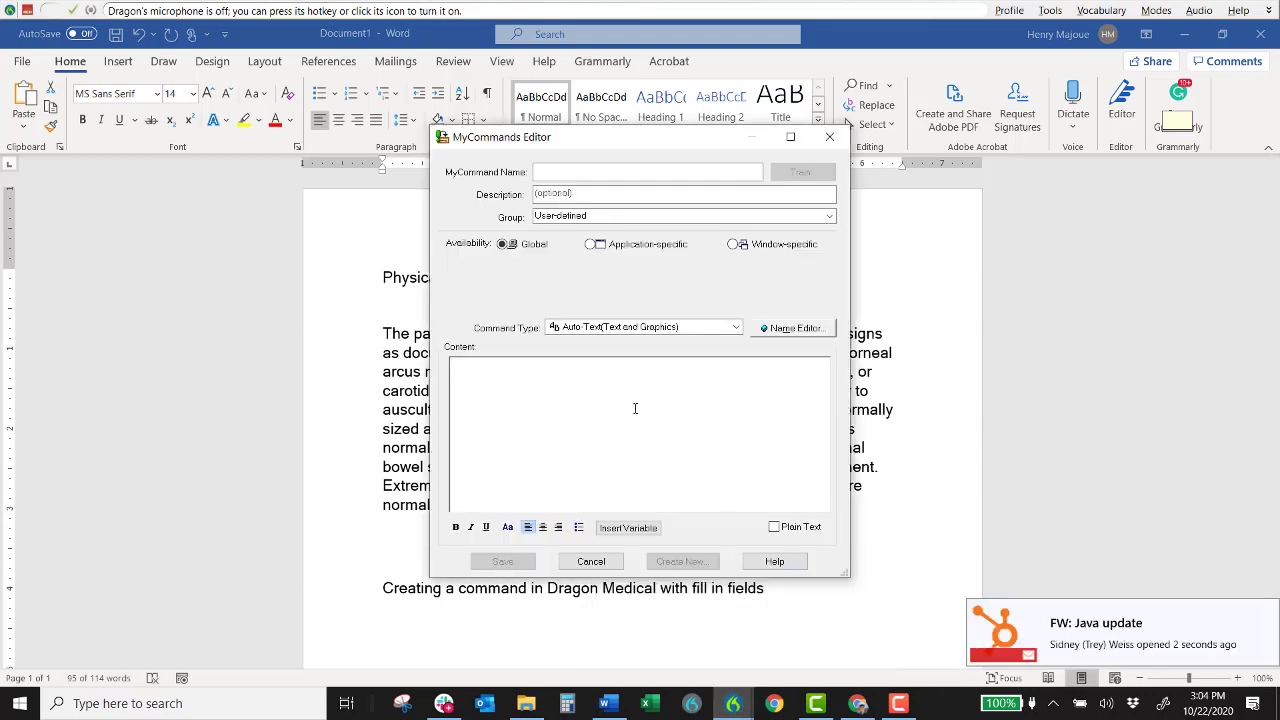
pyautogui.click(605, 172)
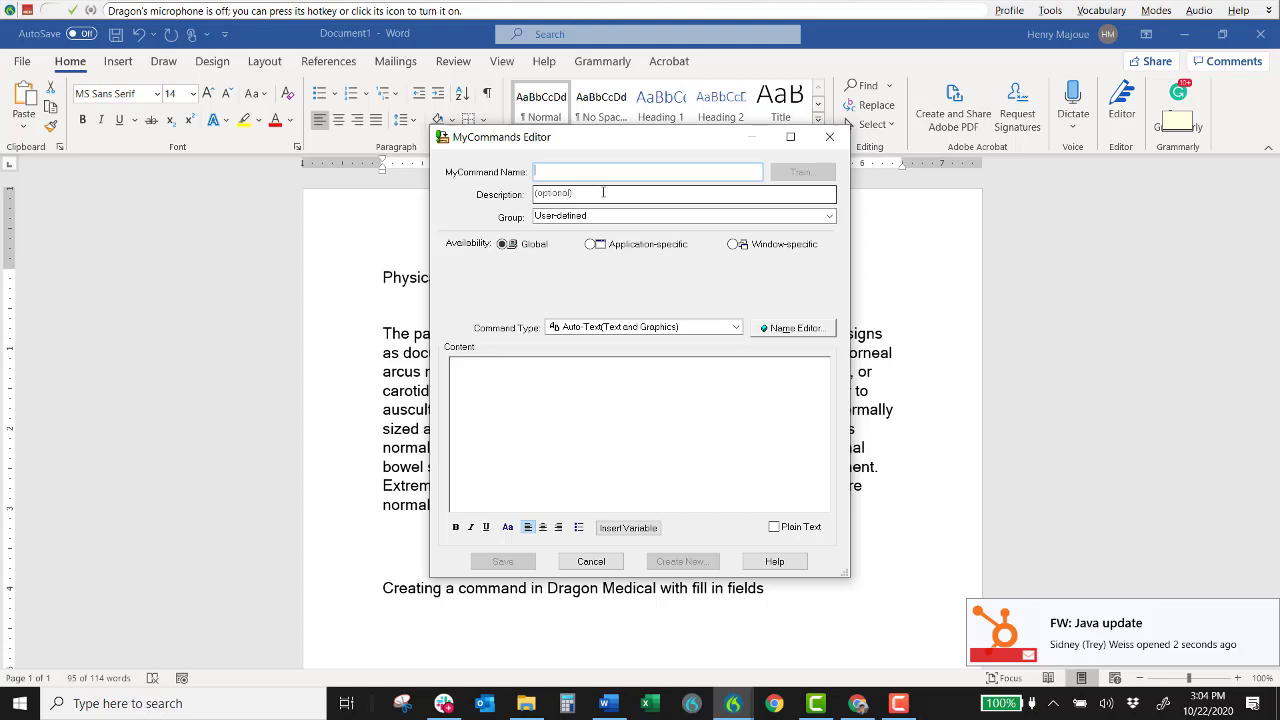
pyautogui.write('Phy')
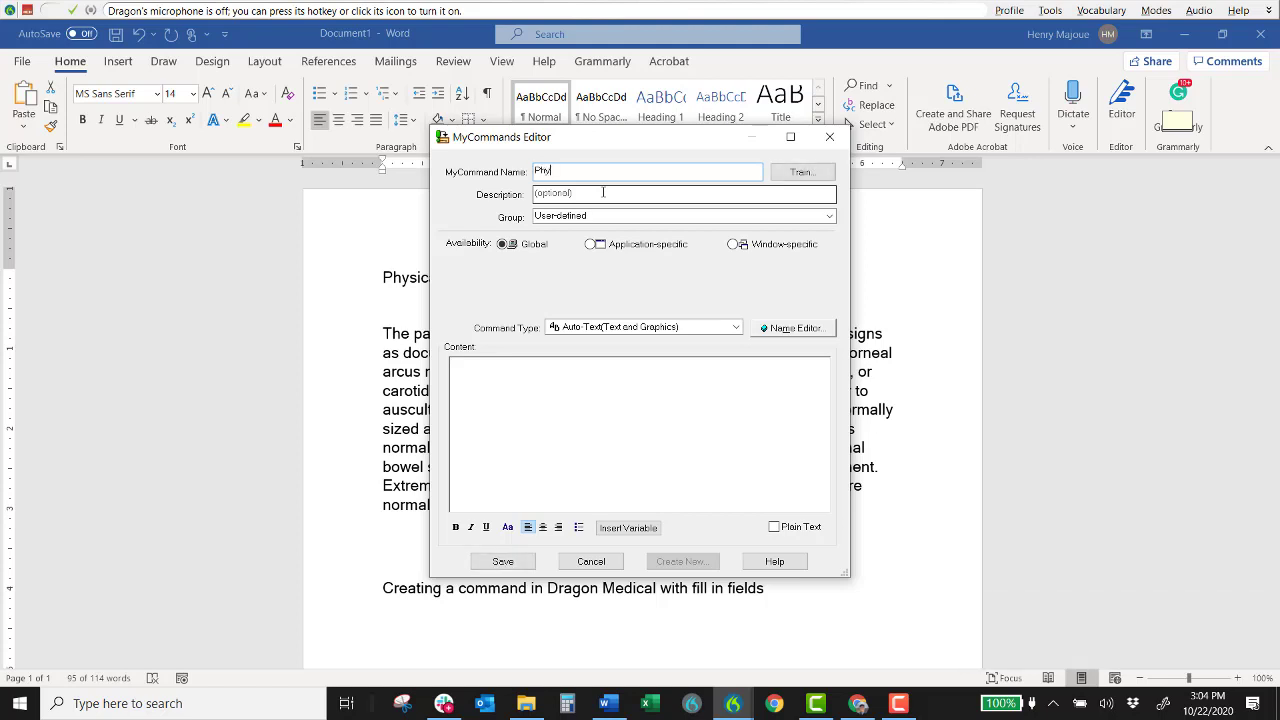
pyautogui.write('sical Exam Insert')
# Step: Paste the copied physical exam paragraph into the command's Content box
pyautogui.click(516, 399)
pyautogui.hotkey('ctrl', 'v')
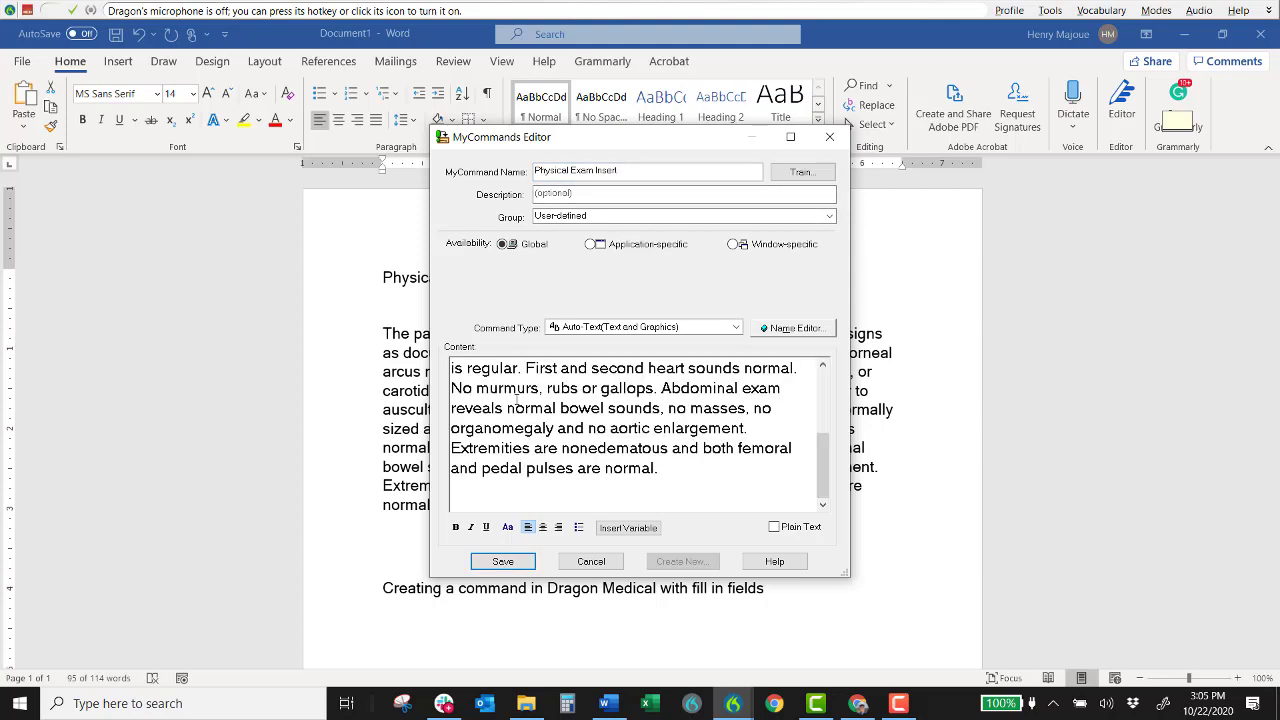
pyautogui.scroll(3, 516, 399)
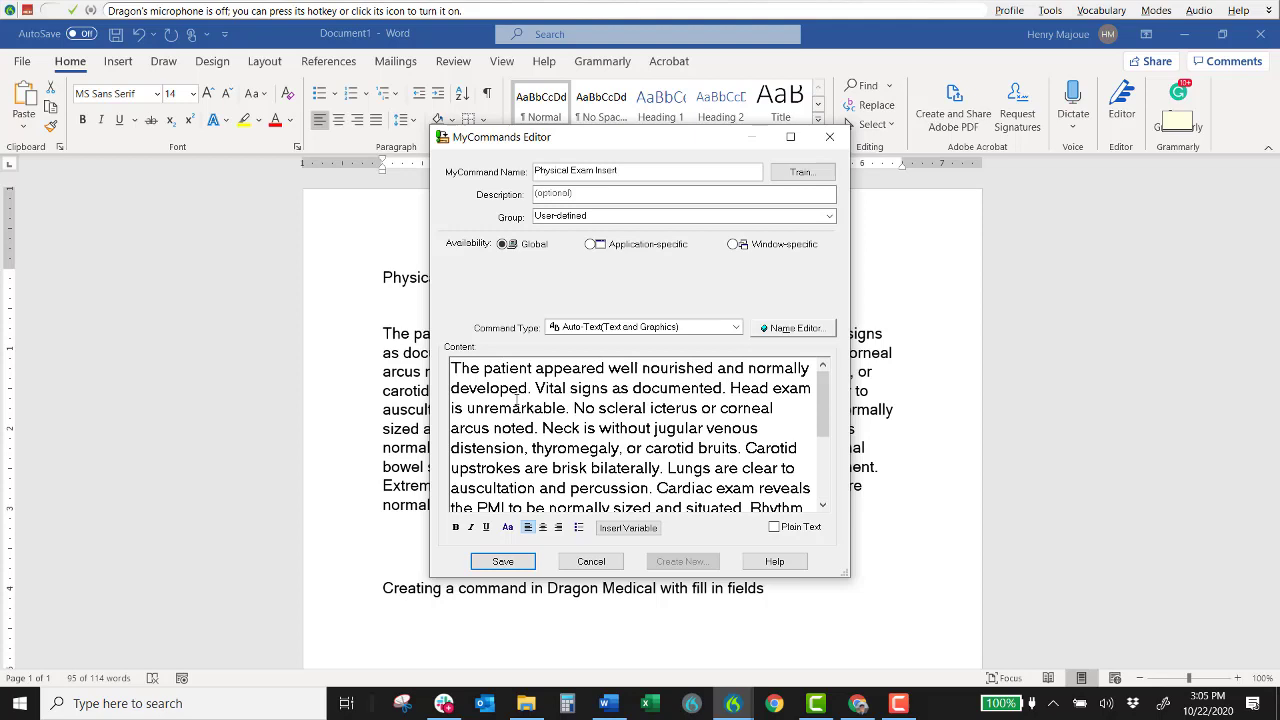
pyautogui.scroll(-3, 640, 440)
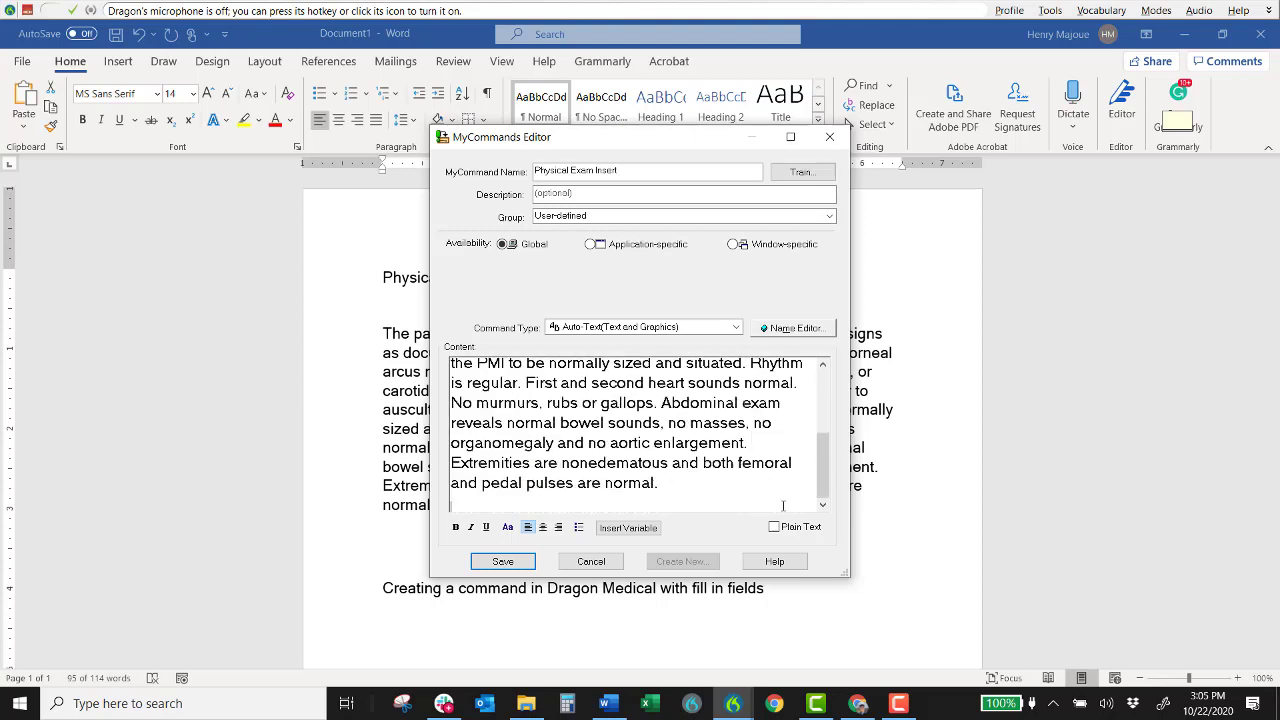
# Step: Type and erase a test phrase in the content, then turn the dictation microphone on
pyautogui.write('type')
pyautogui.press('BackSpace')
pyautogui.press('BackSpace')
pyautogui.press('BackSpace')
pyautogui.press('BackSpace')
pyautogui.write('type information as ')
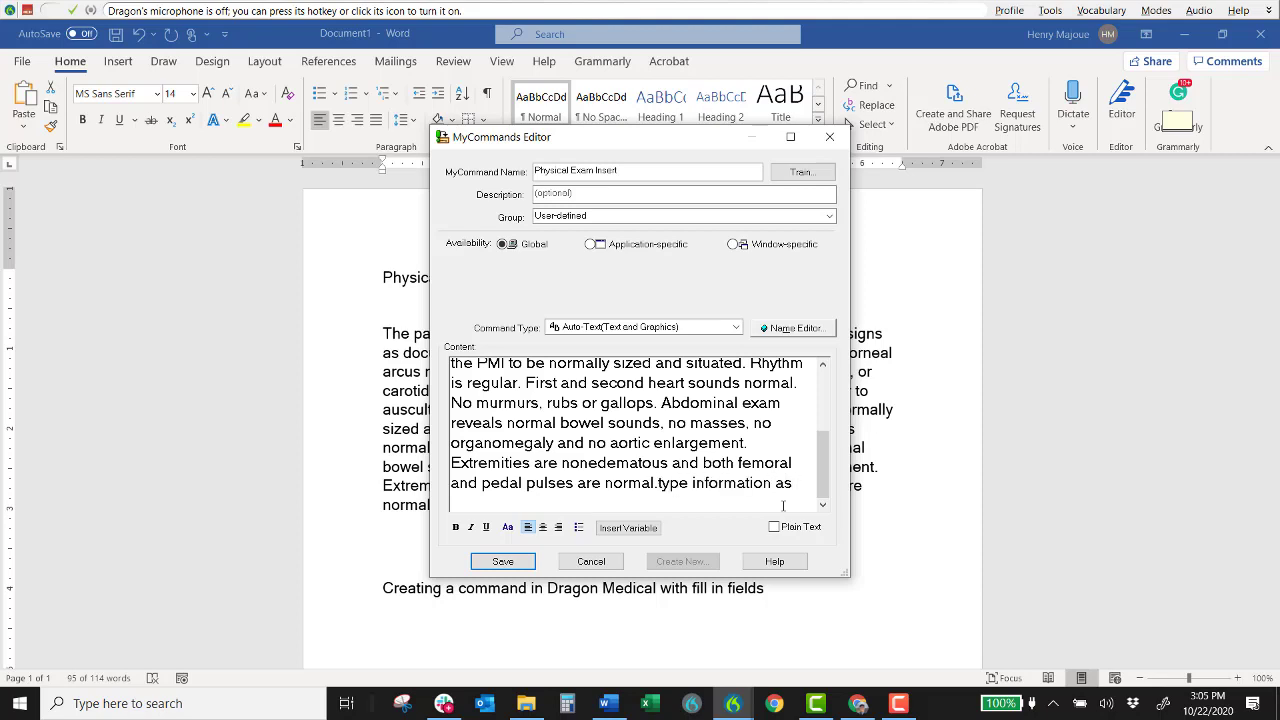
pyautogui.write('well')
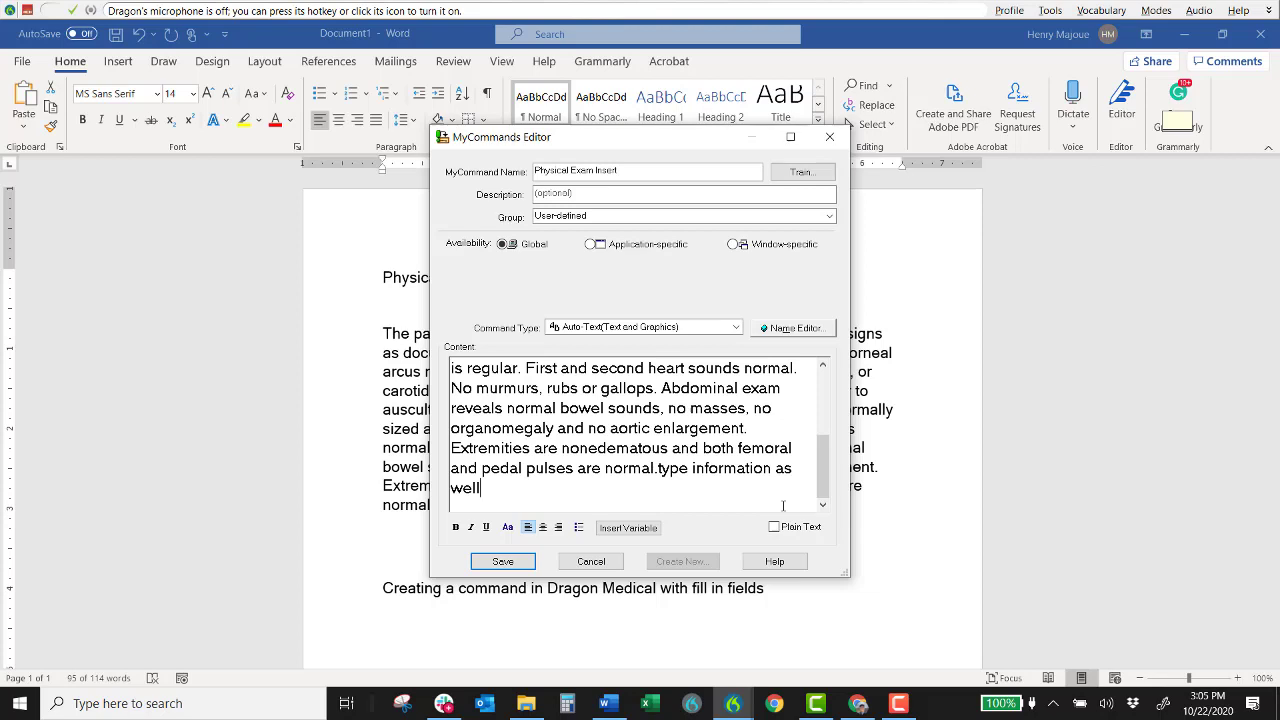
pyautogui.press('BackSpace')
pyautogui.press('BackSpace')
pyautogui.press('BackSpace')
pyautogui.press('BackSpace')
pyautogui.press('BackSpace')
pyautogui.press('BackSpace')
pyautogui.press('BackSpace')
pyautogui.press('BackSpace')
pyautogui.press('BackSpace')
pyautogui.press('BackSpace')
pyautogui.press('BackSpace')
pyautogui.press('BackSpace')
pyautogui.press('BackSpace')
pyautogui.press('BackSpace')
pyautogui.press('BackSpace')
pyautogui.press('BackSpace')
pyautogui.press('BackSpace')
pyautogui.press('BackSpace')
pyautogui.press('BackSpace')
pyautogui.press('BackSpace')
pyautogui.press('BackSpace')
pyautogui.press('BackSpace')
pyautogui.press('BackSpace')
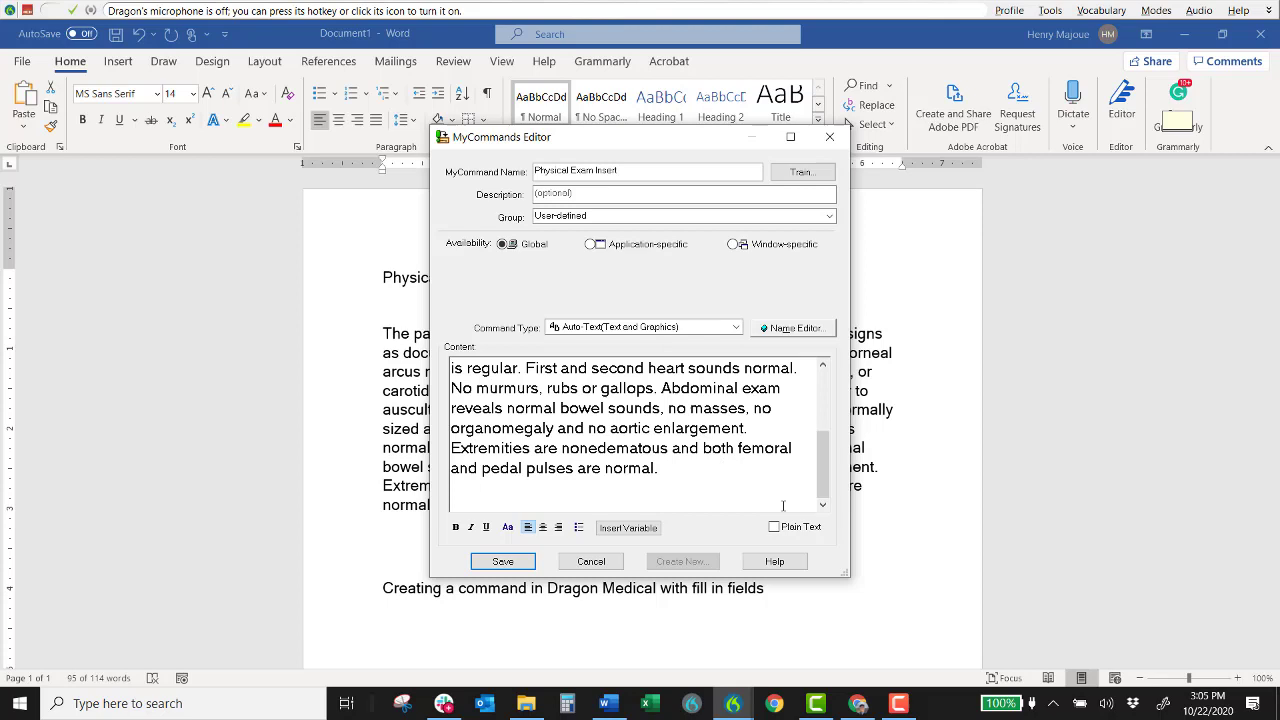
pyautogui.press('KP_Add')
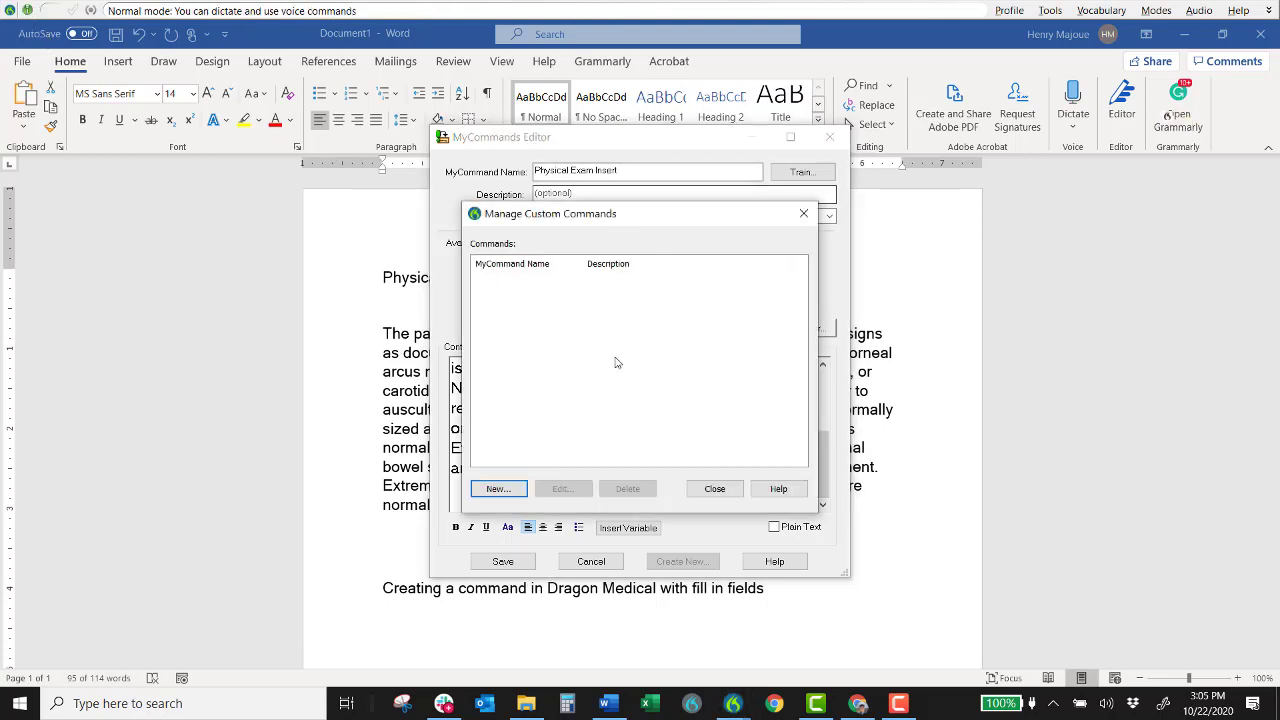
# Step: Delete the dictated test sentence so the content ends with 'pulses are normal.'
pyautogui.moveTo(743, 220); pyautogui.dragTo(1269, 209)
pyautogui.click(697, 469)
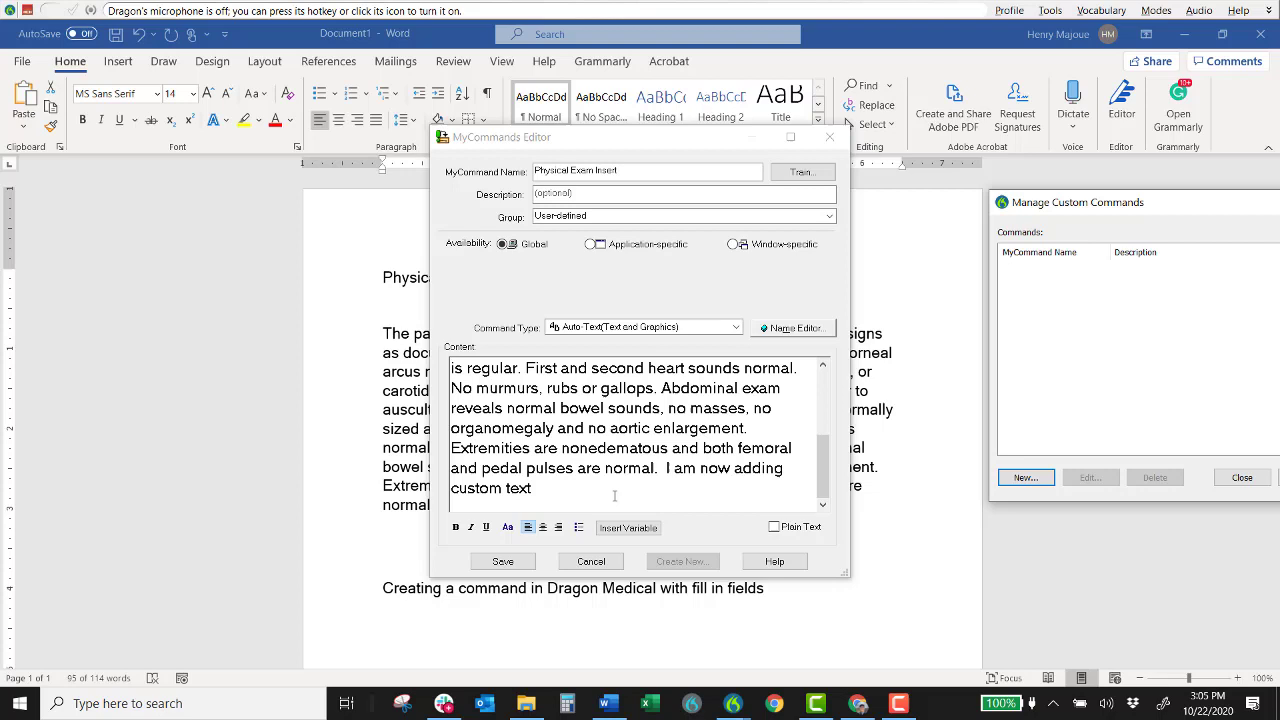
pyautogui.click(668, 469)
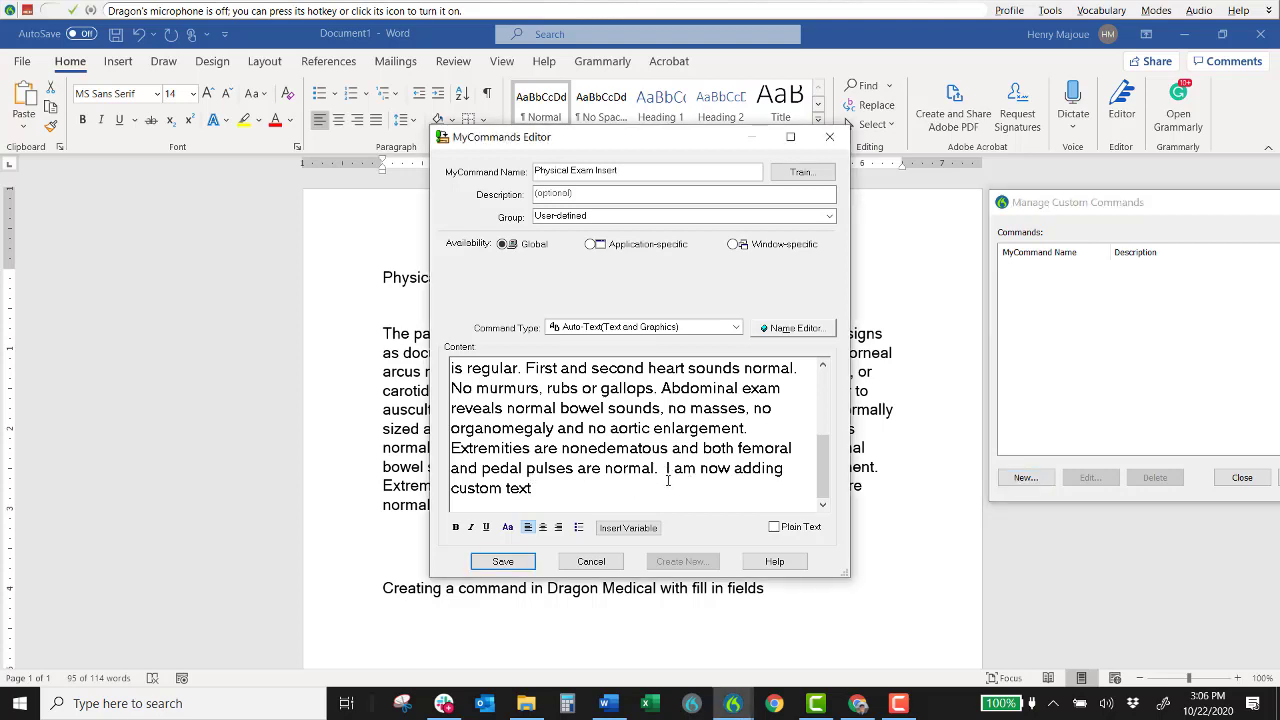
pyautogui.moveTo(665, 469); pyautogui.dragTo(674, 481)
pyautogui.press('Delete')
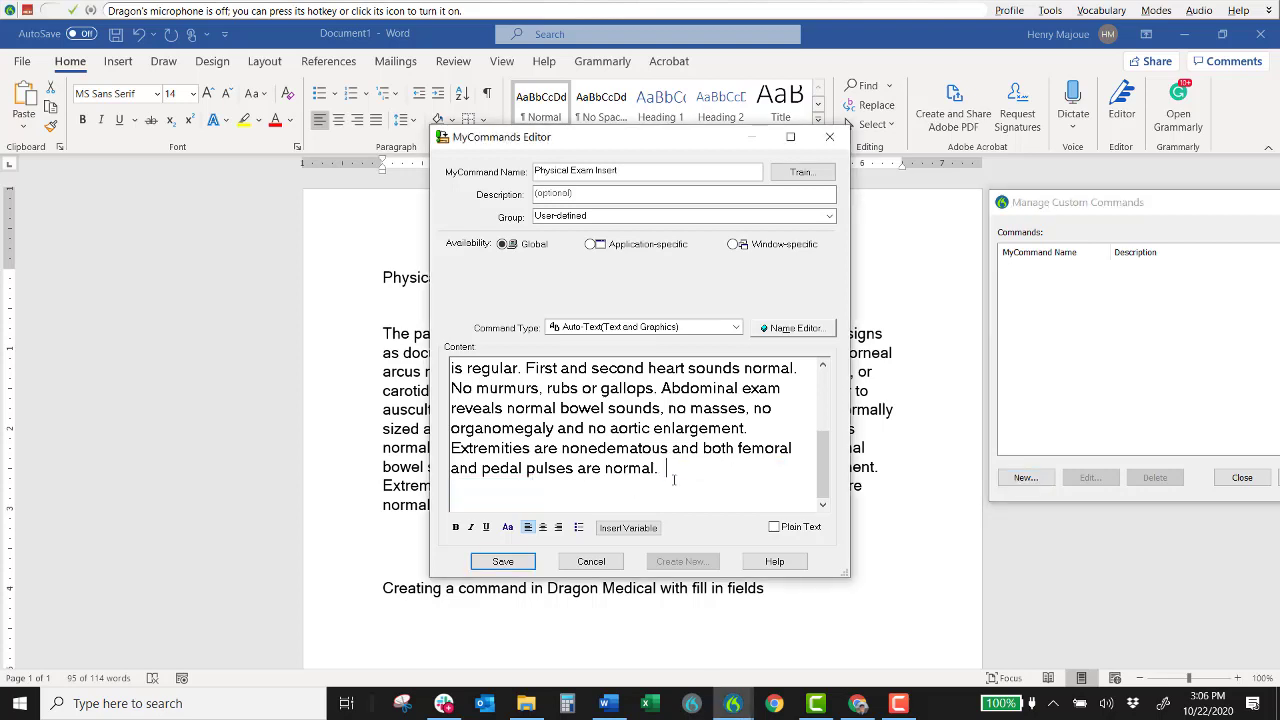
# Step: Save the Physical Exam Insert command and move the custom command list back to centre
pyautogui.click(503, 562)
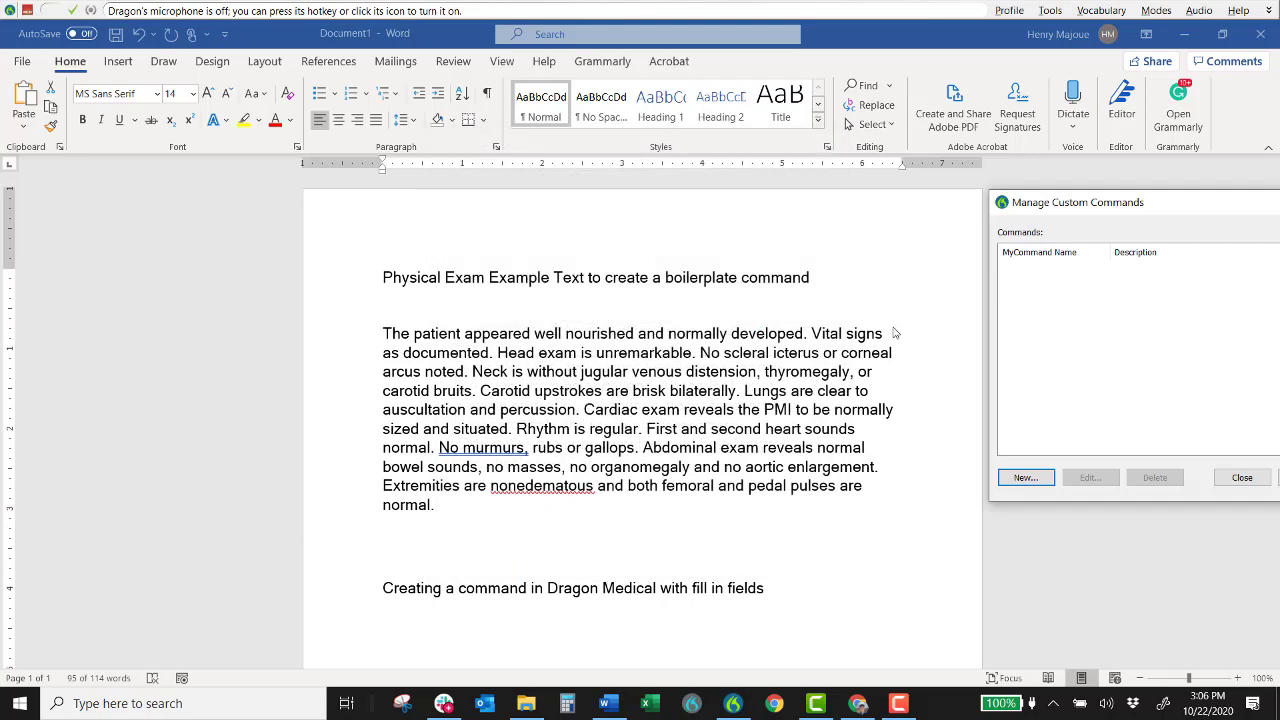
pyautogui.moveTo(1183, 206); pyautogui.dragTo(610, 191)
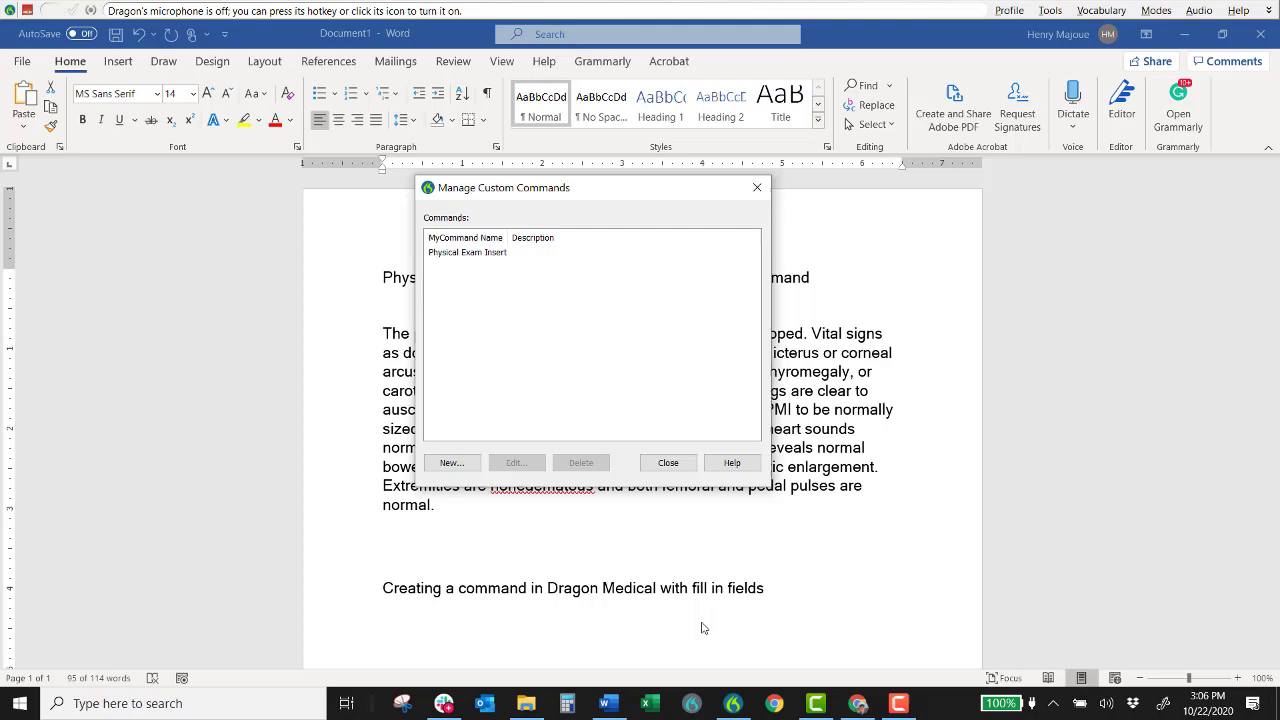
# Step: Launch Notepad via Start menu search and turn dictation on to test Physical Exam Insert
pyautogui.click(20, 703)
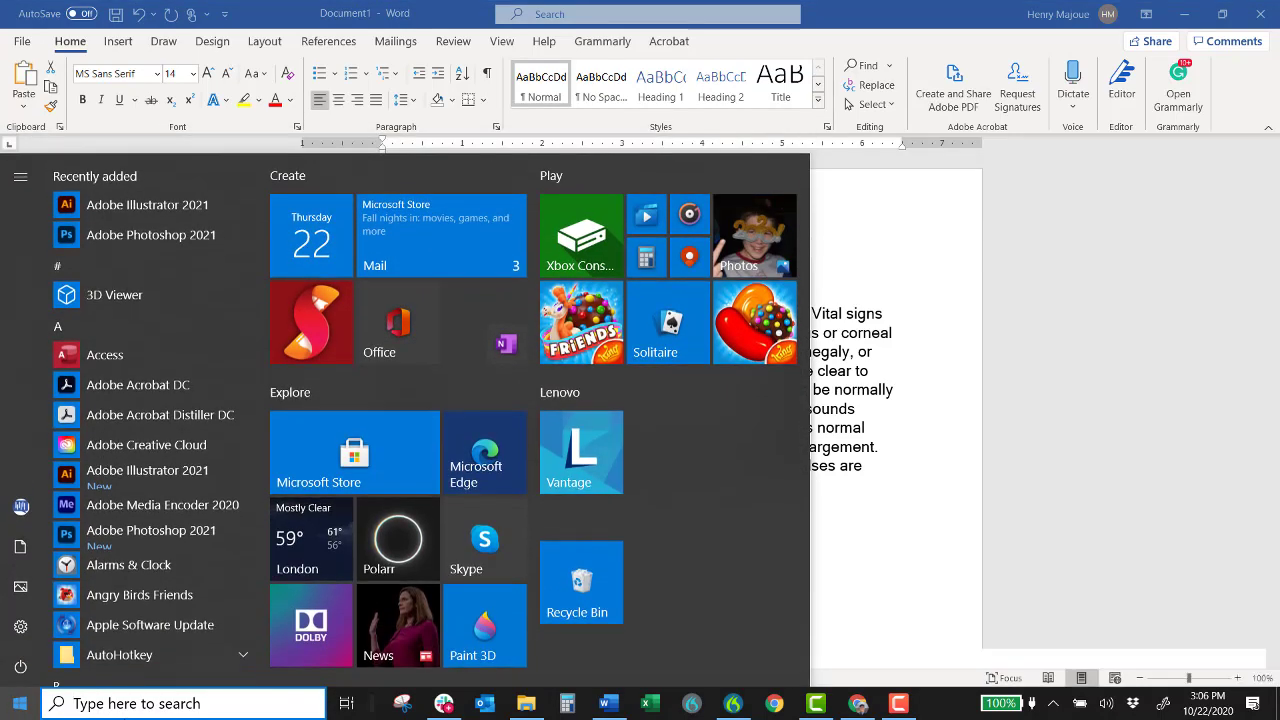
pyautogui.write('note')
pyautogui.press('Return')
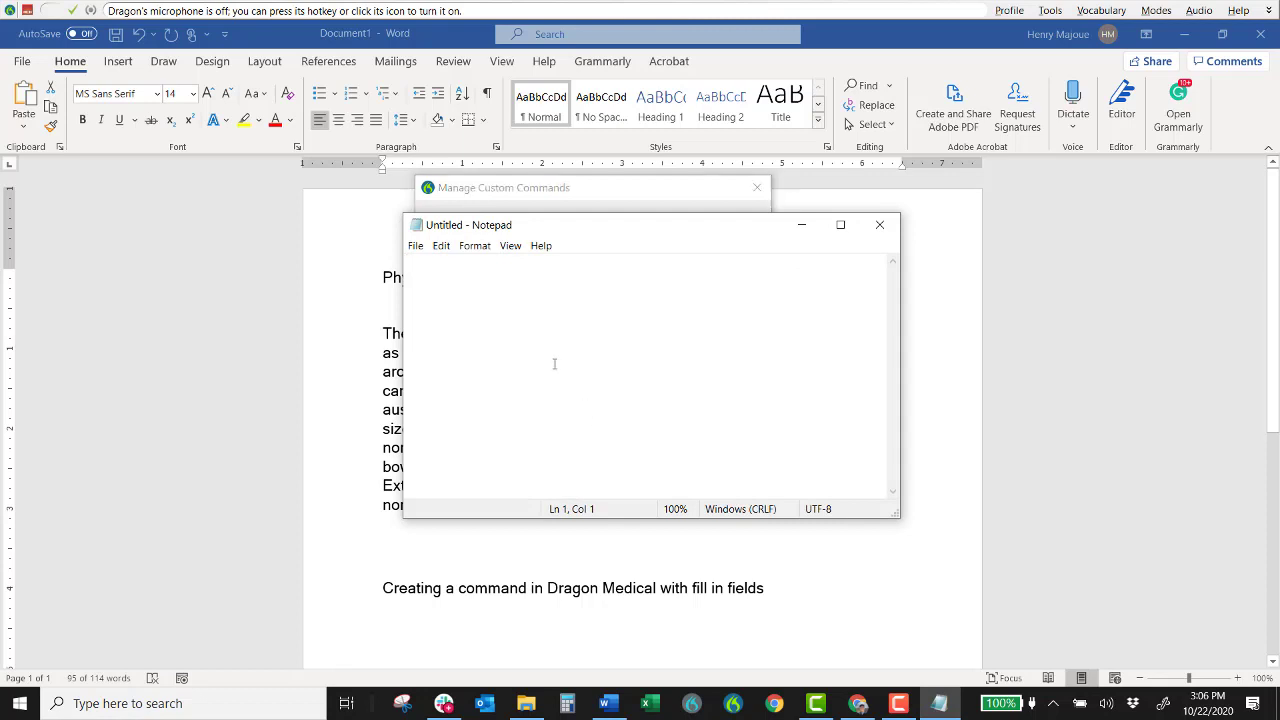
pyautogui.moveTo(564, 228)
pyautogui.mouseDown()
pyautogui.moveTo(560, 305)
pyautogui.moveTo(570, 225)
pyautogui.mouseUp()
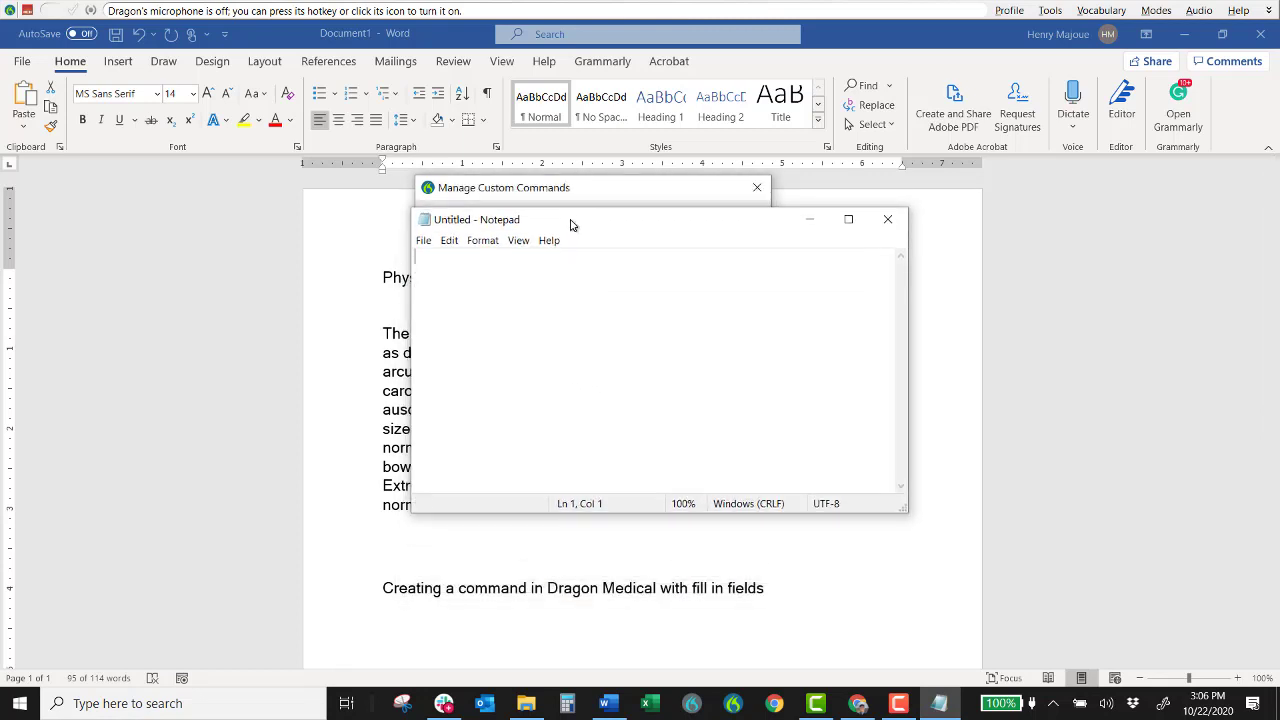
pyautogui.click(27, 11)
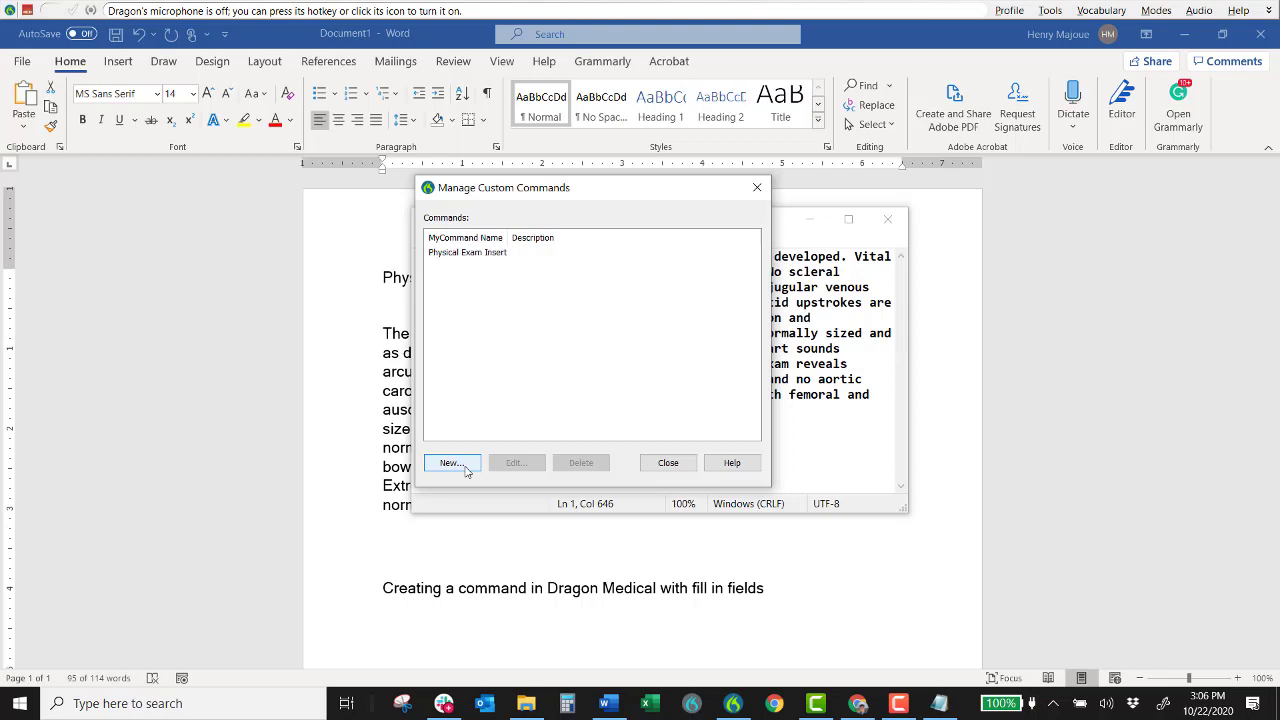
# Step: Create a new custom command named 'SOAP Template', correcting the stray capital E
pyautogui.click(451, 463)
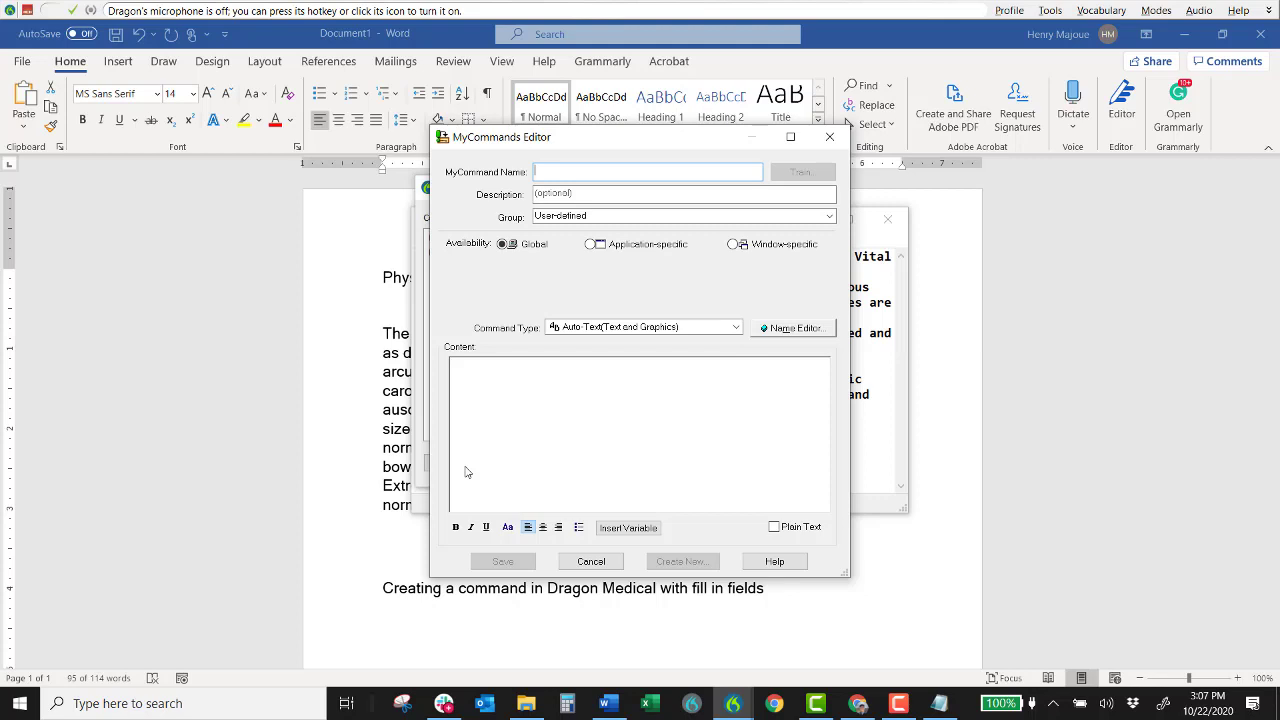
pyautogui.write('S')
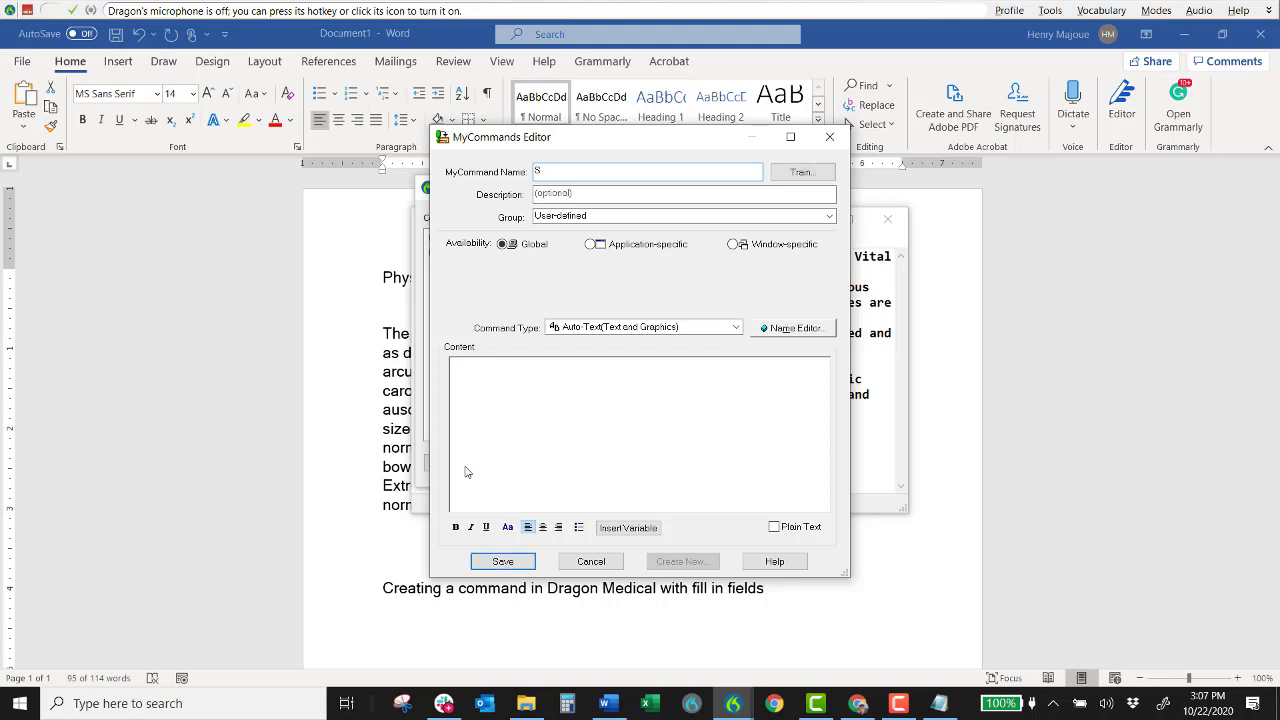
pyautogui.write('OAP TEmplate')
pyautogui.click(898, 703)
pyautogui.click(1068, 660)
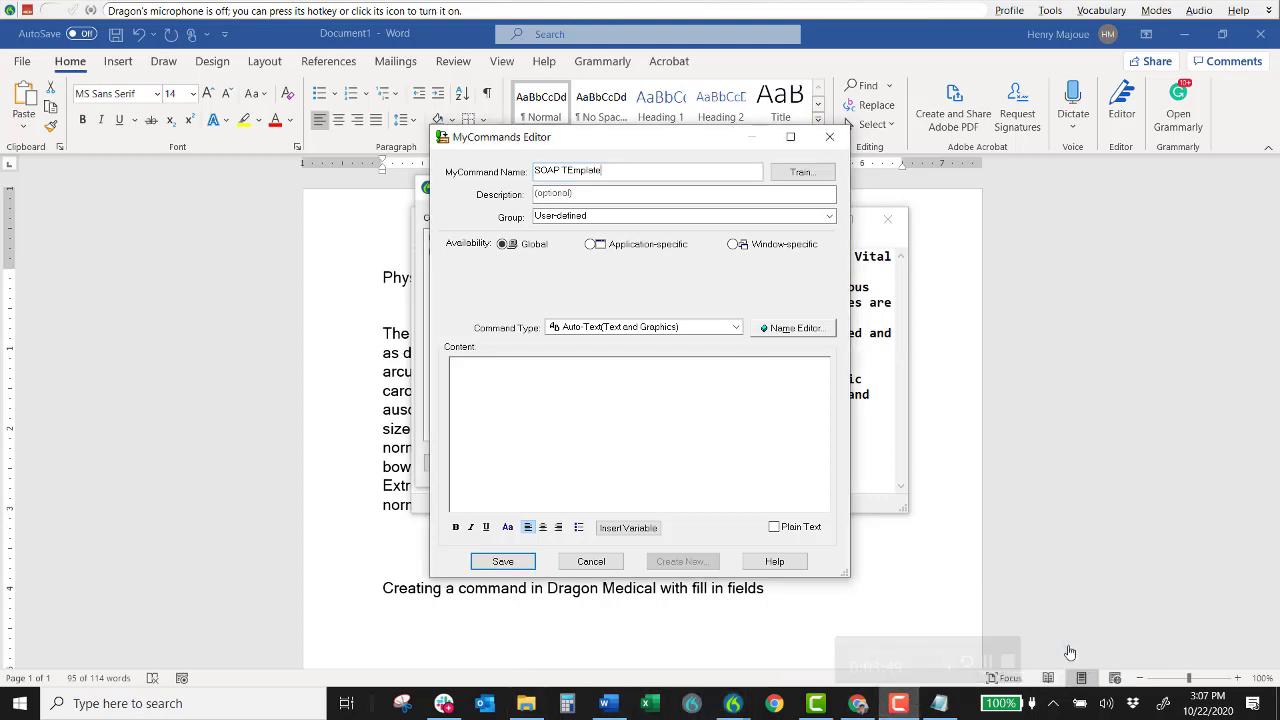
pyautogui.moveTo(566, 170); pyautogui.dragTo(573, 170)
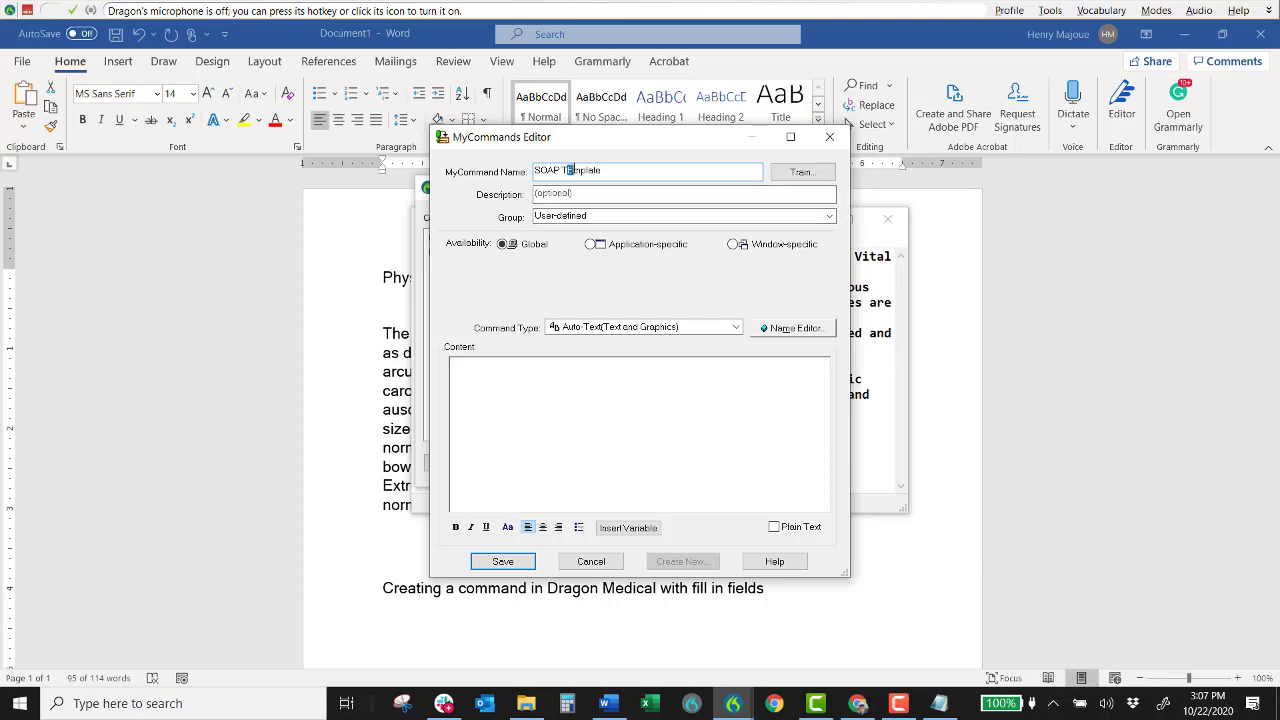
pyautogui.click(568, 170)
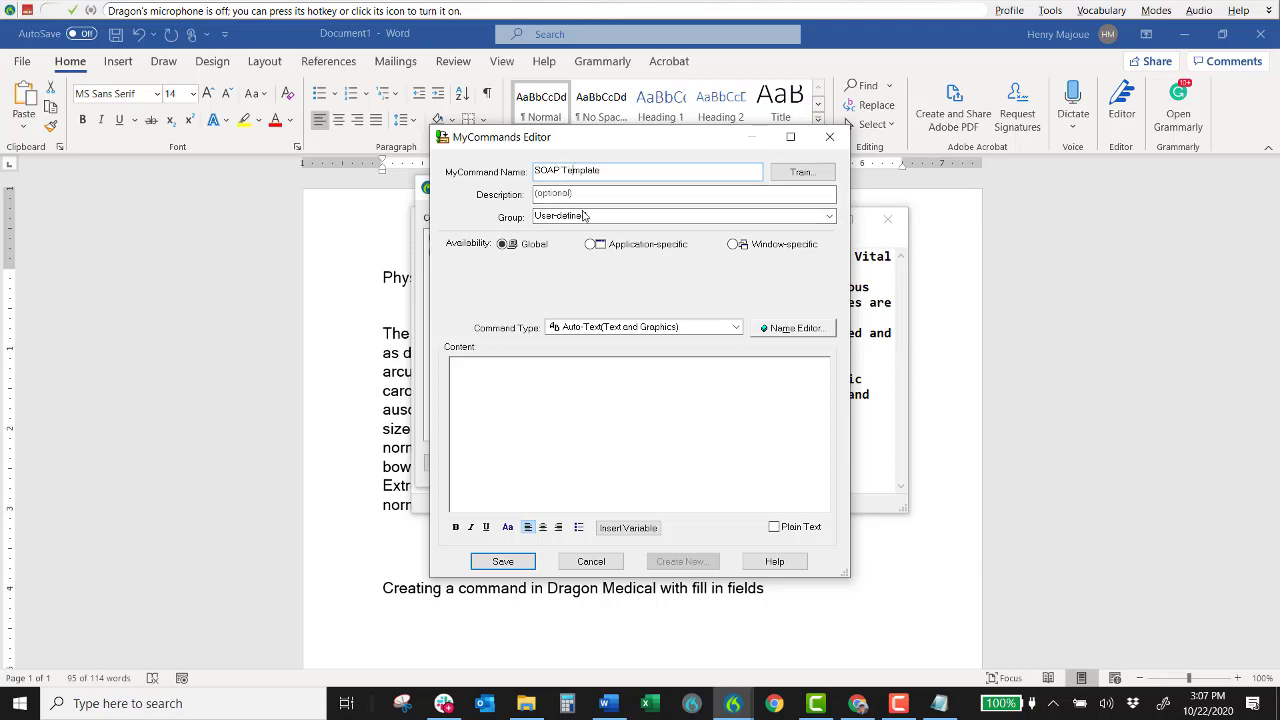
# Step: Enter the content lines 'Subjective: []', 'Objective: []', 'Assessment:' and 'Plan: []' on separate lines
pyautogui.click(542, 380)
pyautogui.write('Subjective:')
pyautogui.write('[]')
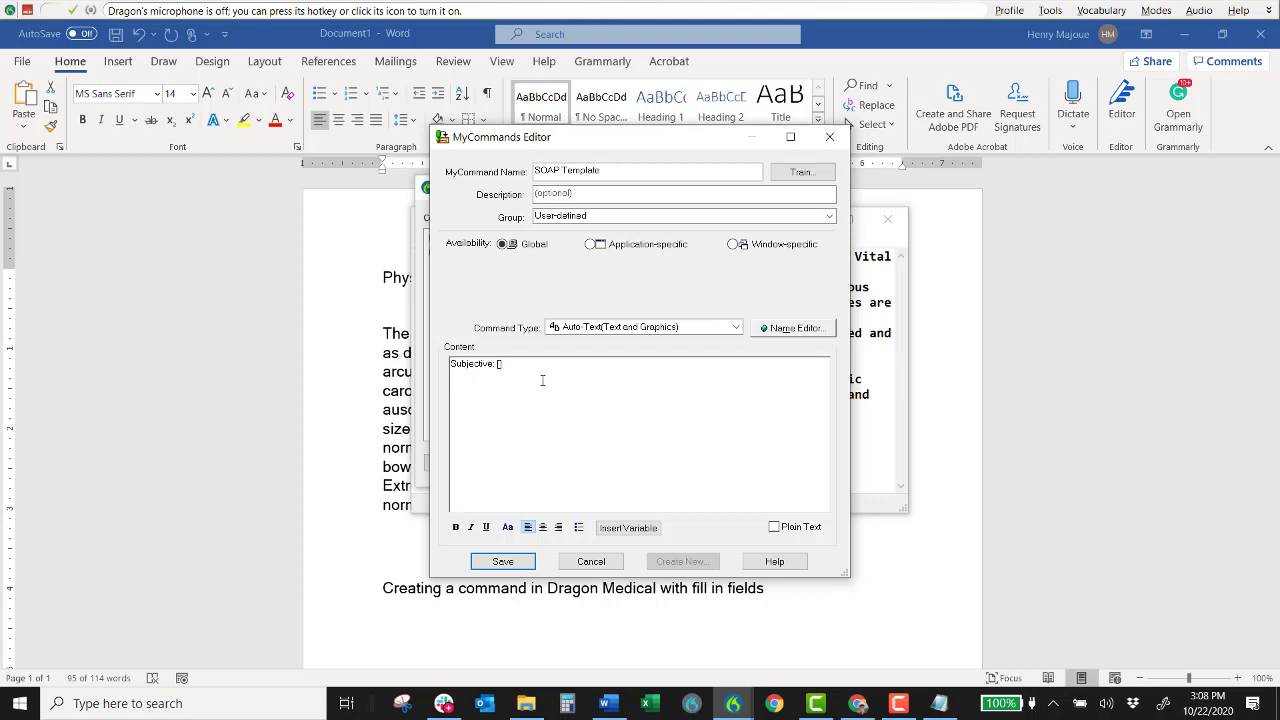
pyautogui.press('Return')
pyautogui.write('Objective: []')
pyautogui.press('Return')
pyautogui.write('Assessment:')
pyautogui.press('Return')
pyautogui.write('Plan: ')
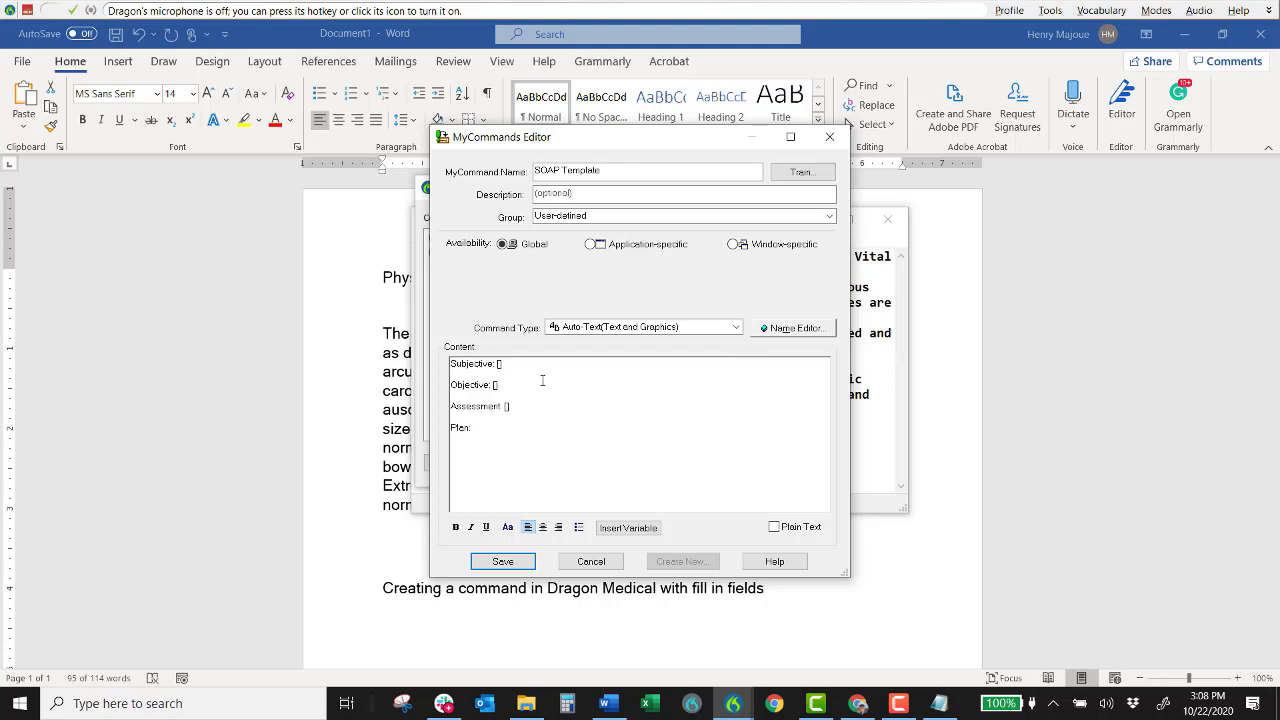
pyautogui.write('[')
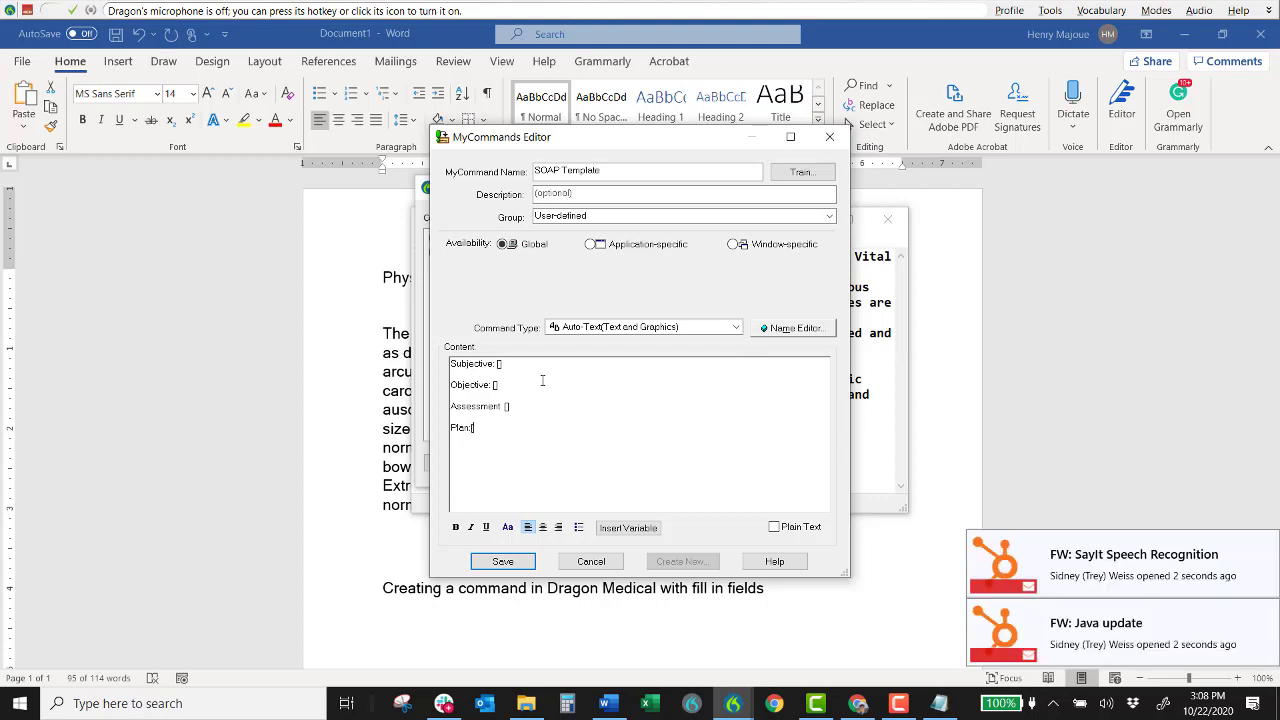
pyautogui.write(']')
# Step: Save the SOAP Template command and close the Manage Custom Commands list
pyautogui.click(521, 562)
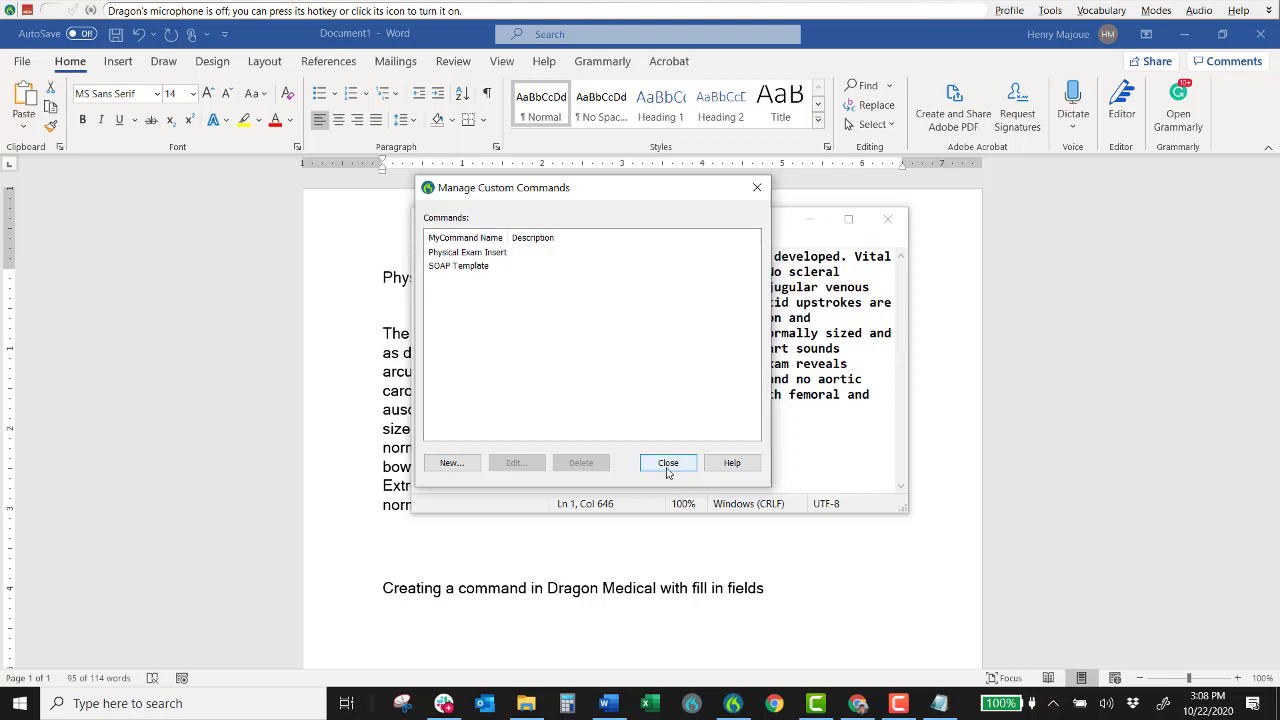
pyautogui.click(668, 465)
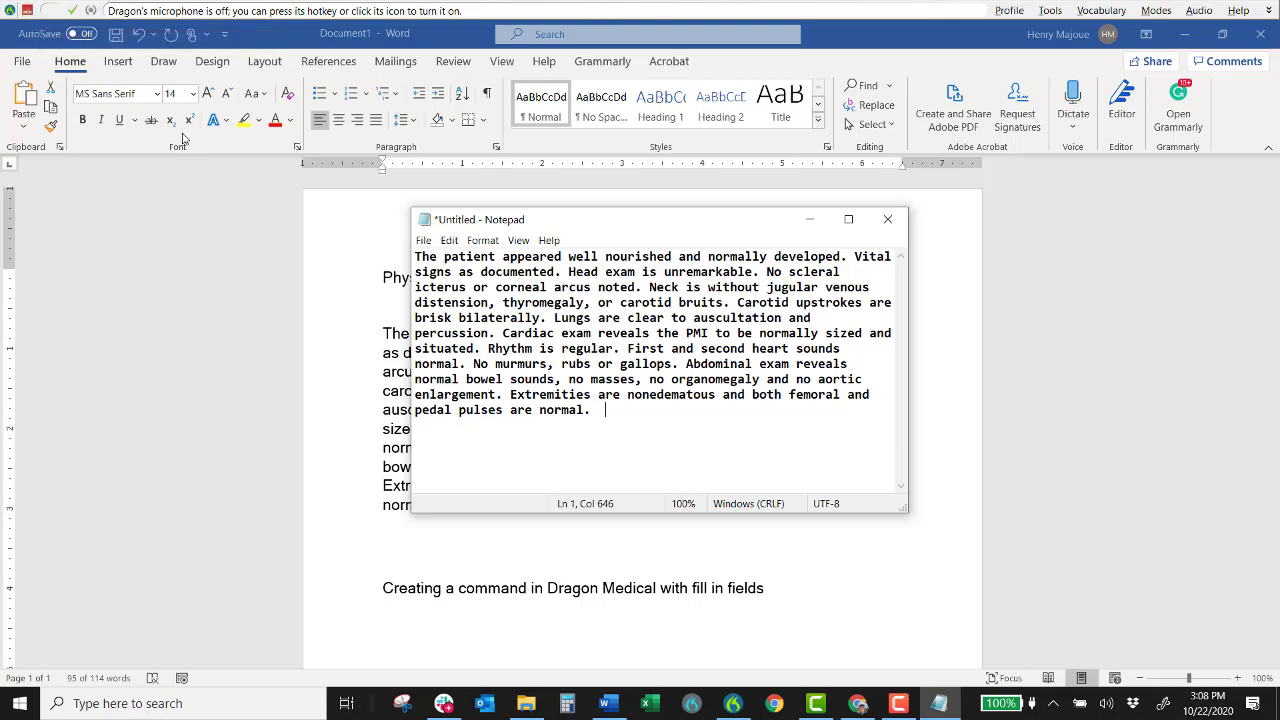
# Step: Clear Notepad's exam paragraph, then dictate 'SOAP Template' to insert the empty SOAP fields
pyautogui.hotkey('ctrl', 'a')
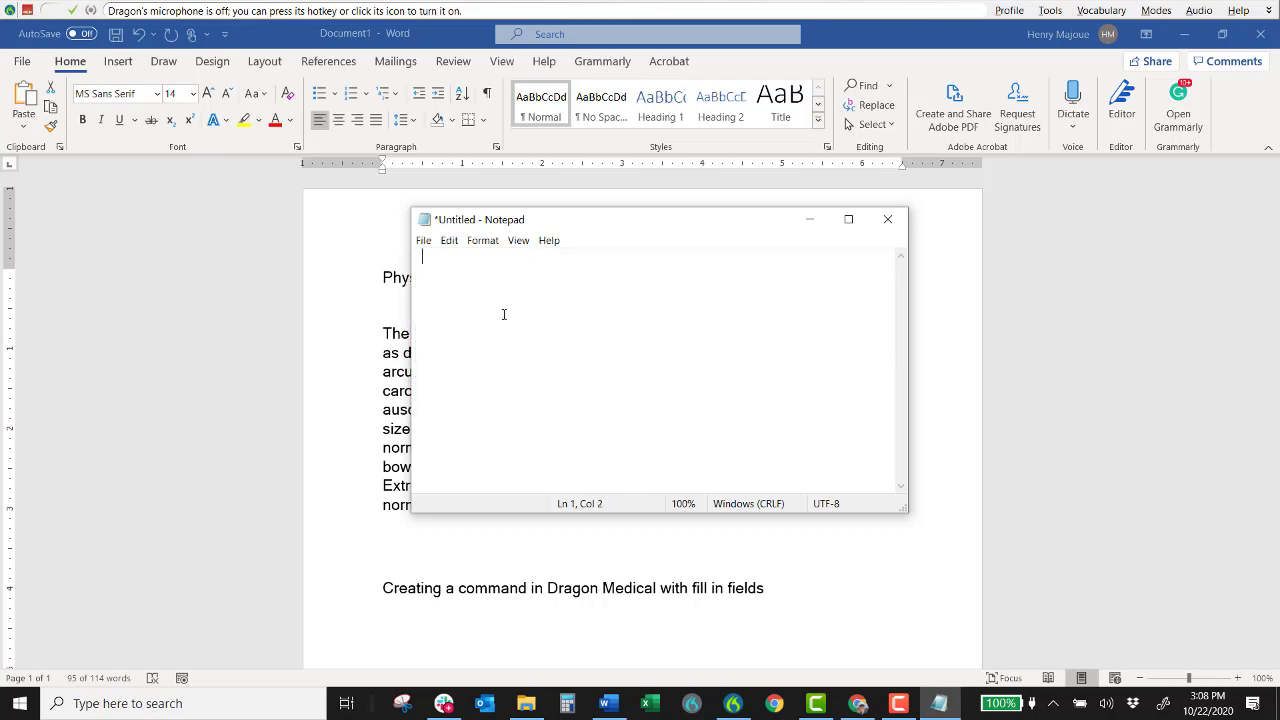
pyautogui.moveTo(699, 219)
pyautogui.mouseDown()
pyautogui.moveTo(636, 173)
pyautogui.moveTo(674, 223)
pyautogui.mouseUp()
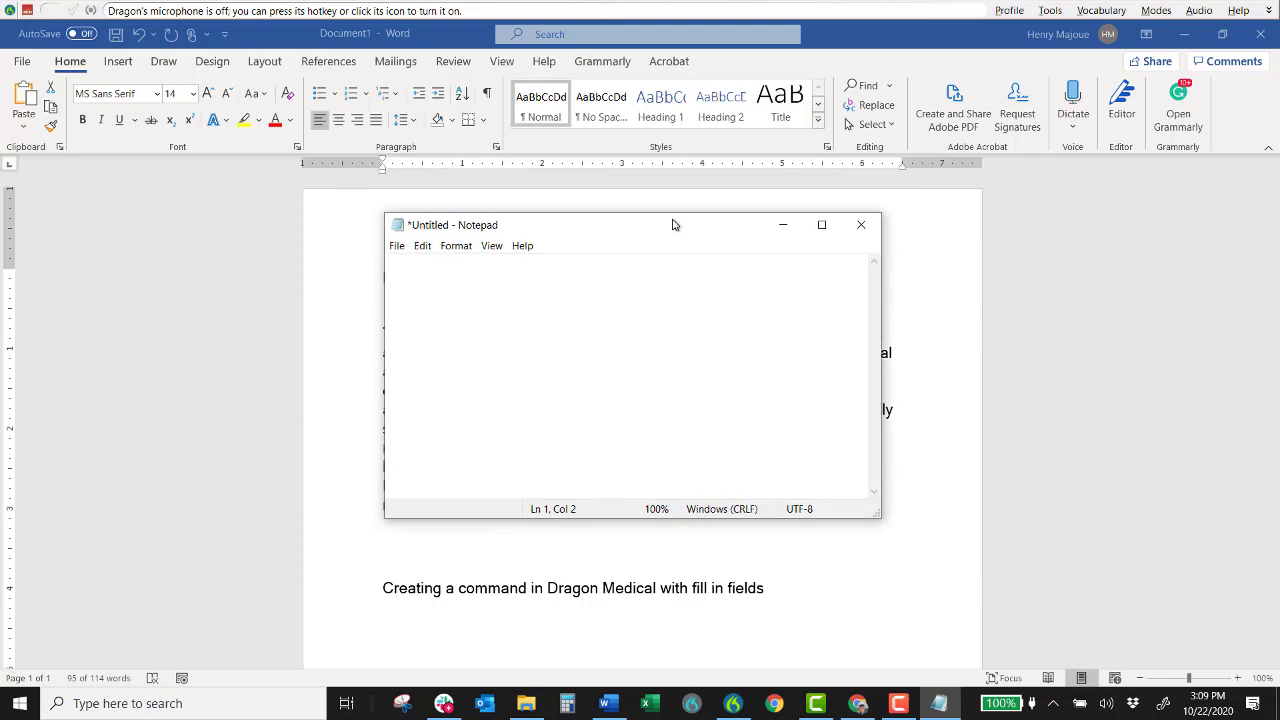
pyautogui.click(28, 12)
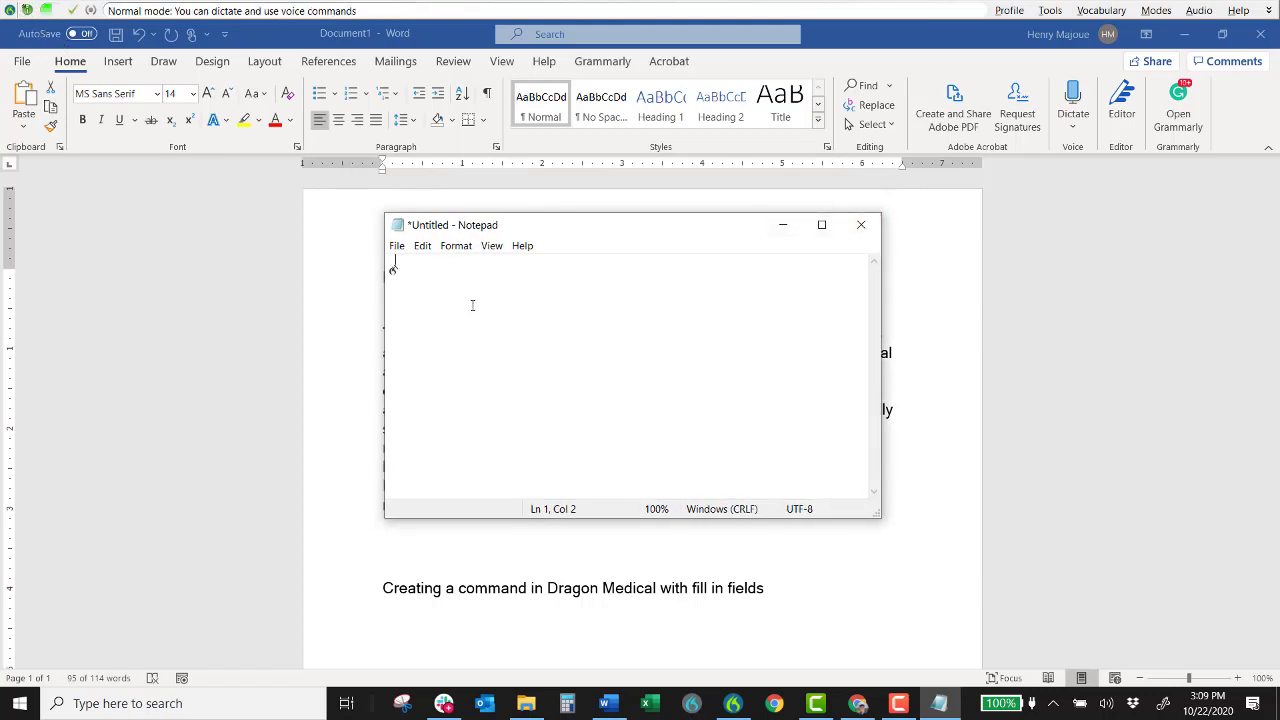
pyautogui.write('Stoop template')
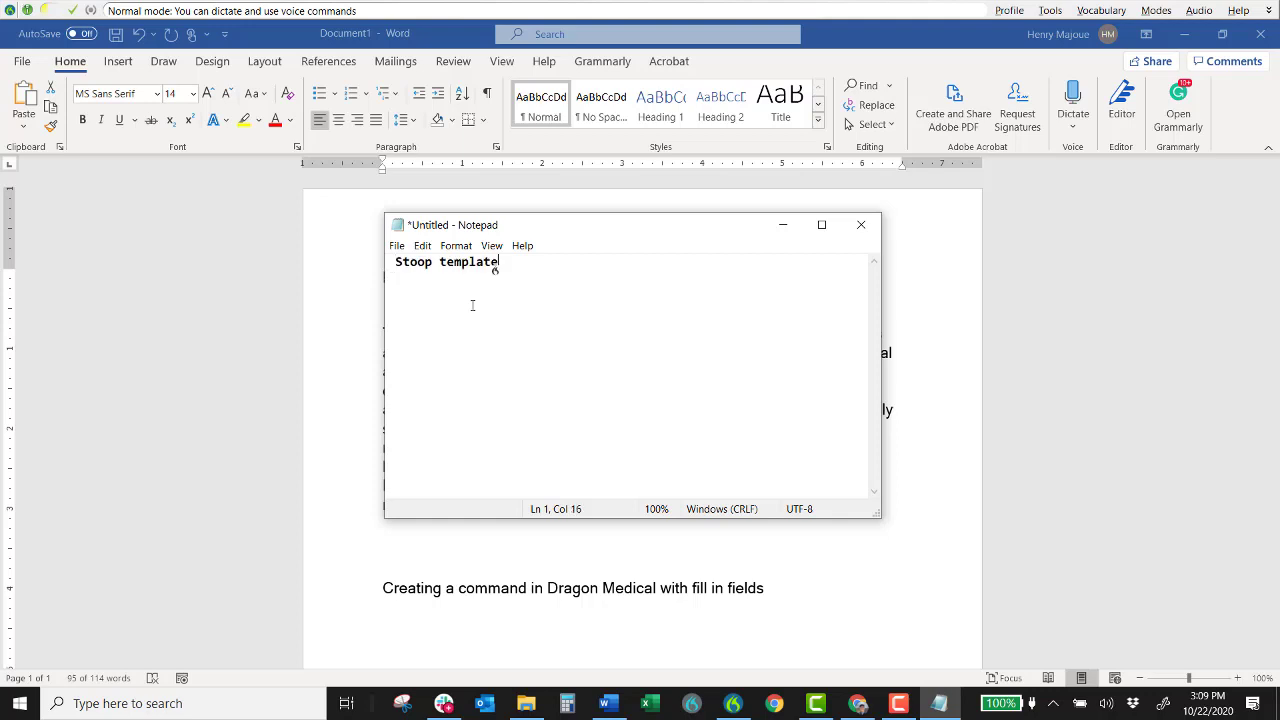
pyautogui.press('BackSpace')
pyautogui.press('BackSpace')
pyautogui.press('BackSpace')
pyautogui.press('BackSpace')
pyautogui.press('BackSpace')
pyautogui.press('BackSpace')
pyautogui.press('BackSpace')
pyautogui.press('BackSpace')
pyautogui.press('BackSpace')
pyautogui.press('BackSpace')
pyautogui.press('BackSpace')
pyautogui.press('BackSpace')
pyautogui.press('BackSpace')
pyautogui.press('BackSpace')
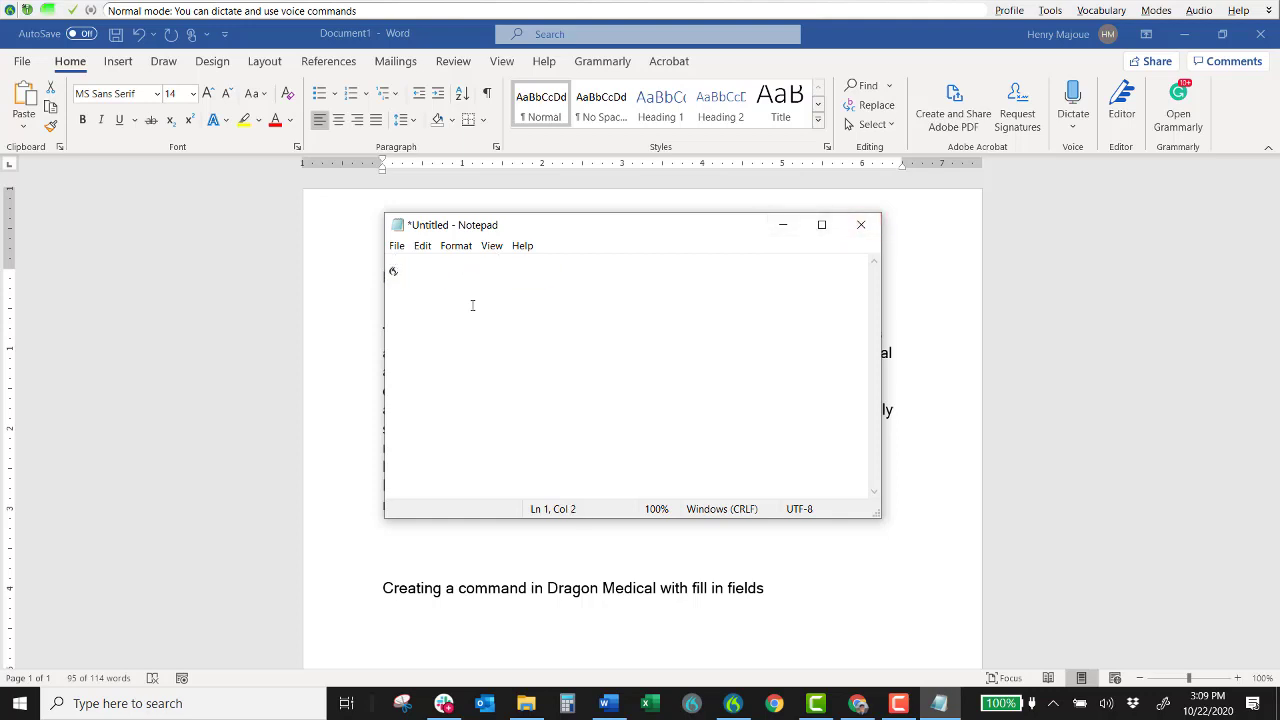
pyautogui.write('Subjective: []  Objective: []  Assessment: []  Plan:[]')
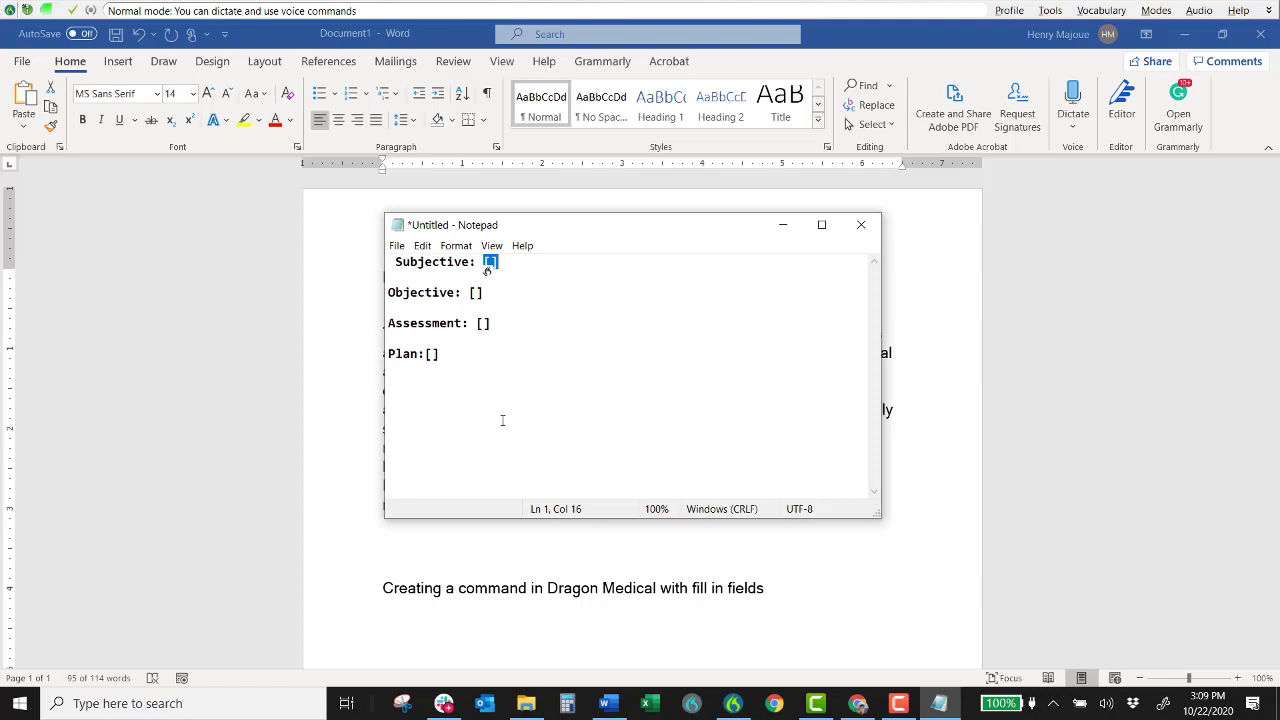
# Step: Dictate the shortness of breath and severe headache complaint, then fill Objective, Assessment, and Plan 'As necessary.'
pyautogui.write('The patient comes in complaining of')
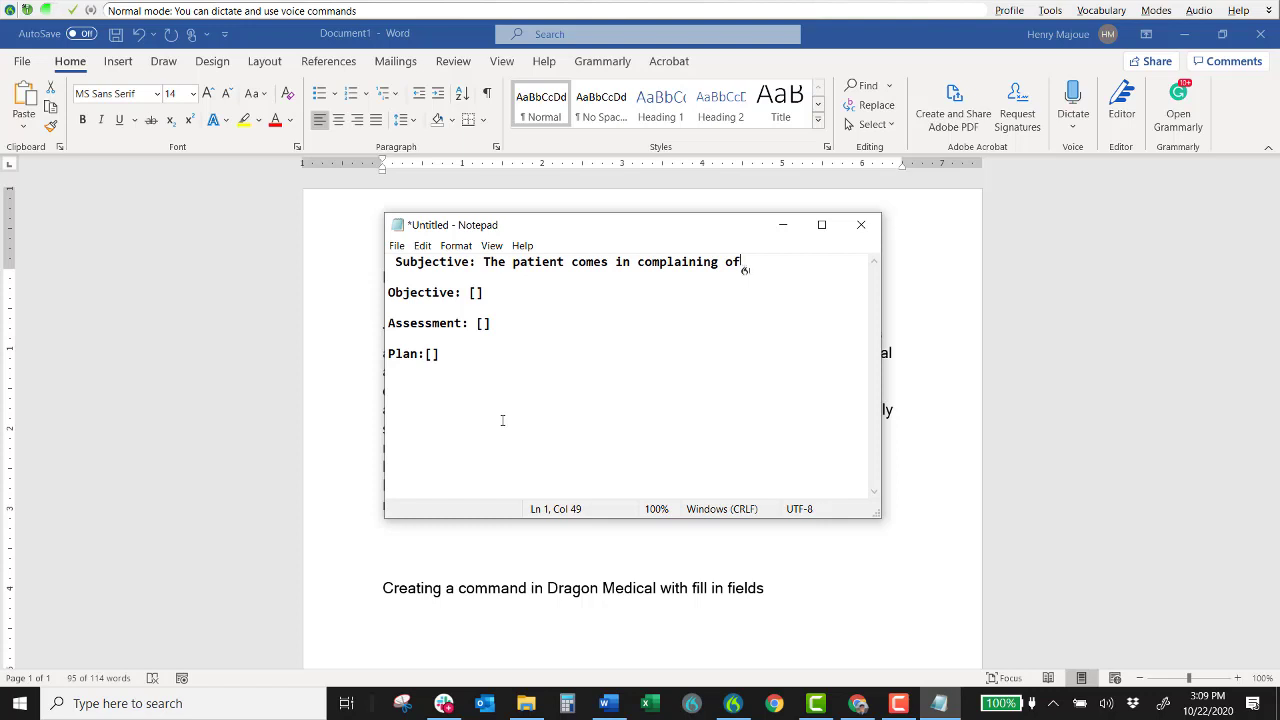
pyautogui.write('shortness of breath, difficulty breathing,')
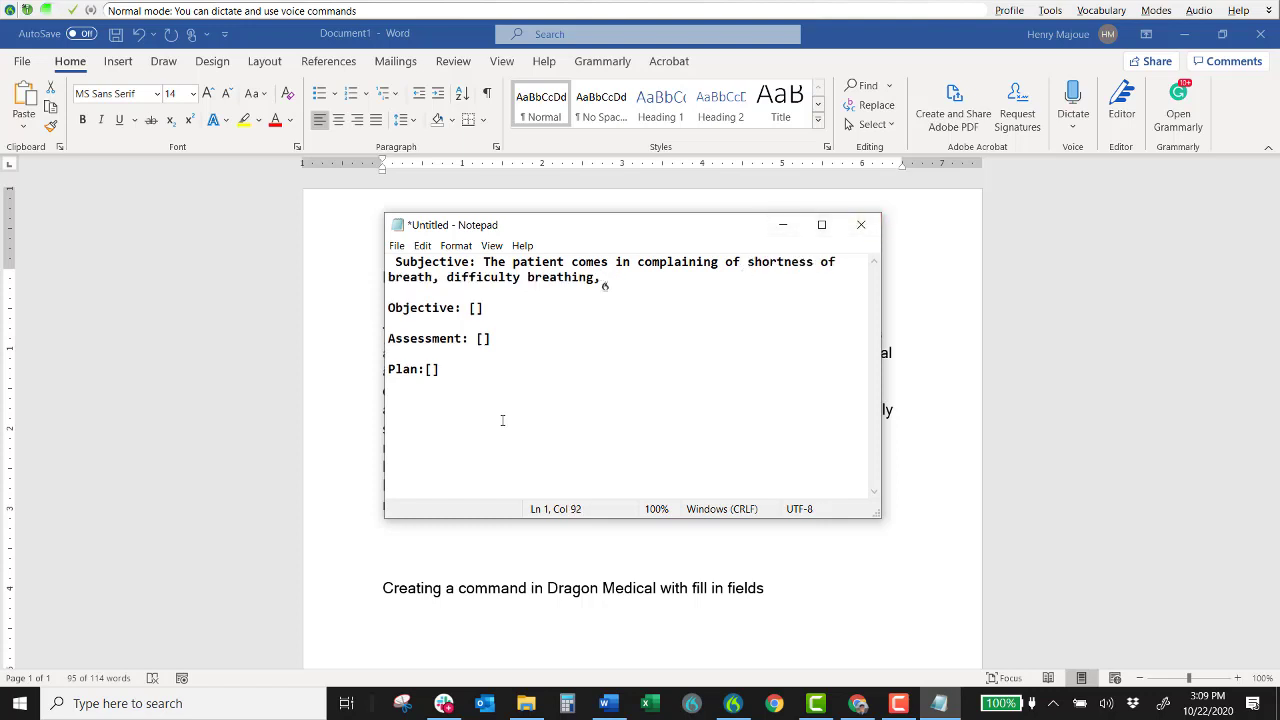
pyautogui.write(' and severe headache.')
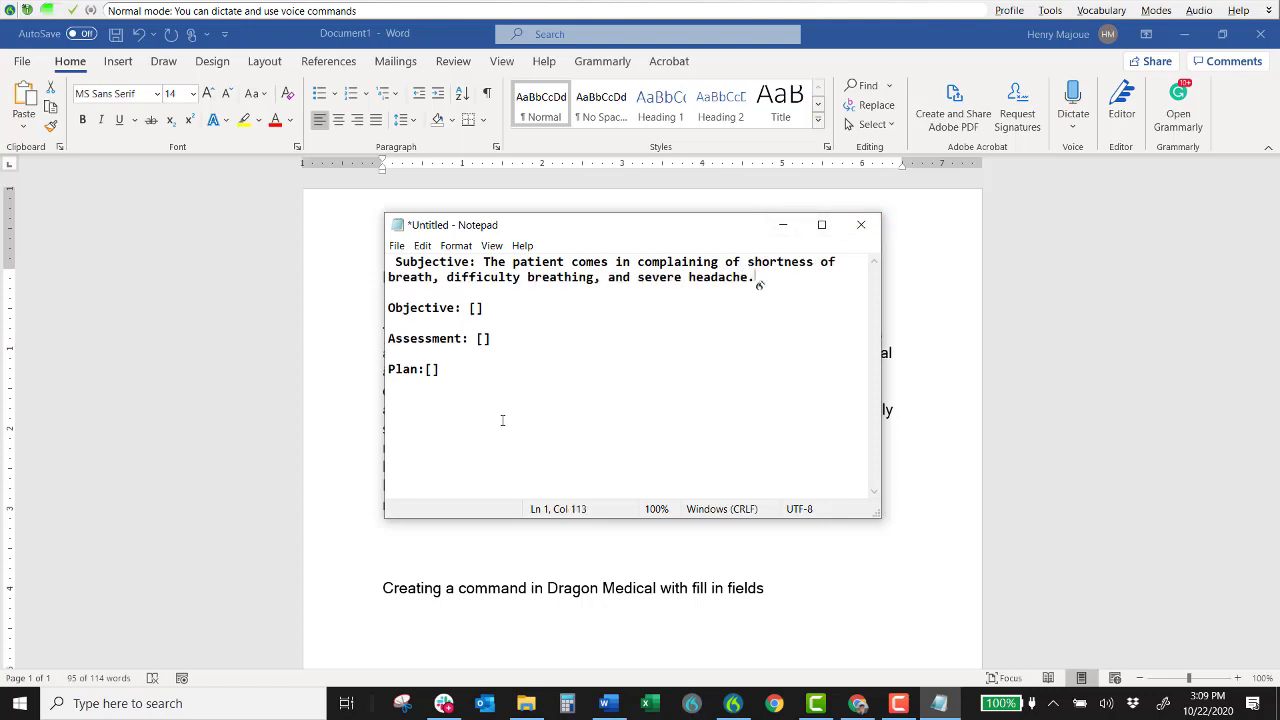
pyautogui.hotkey('ctrl', 'Tab')
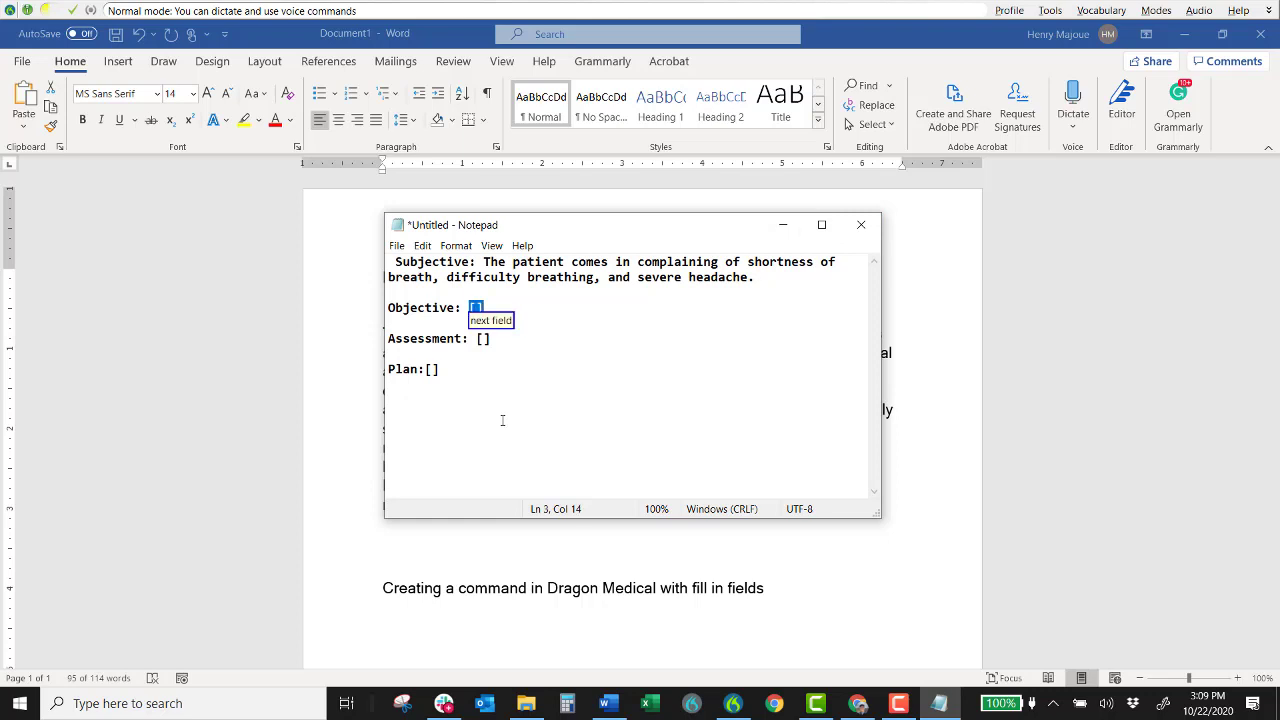
pyautogui.write('You can then')
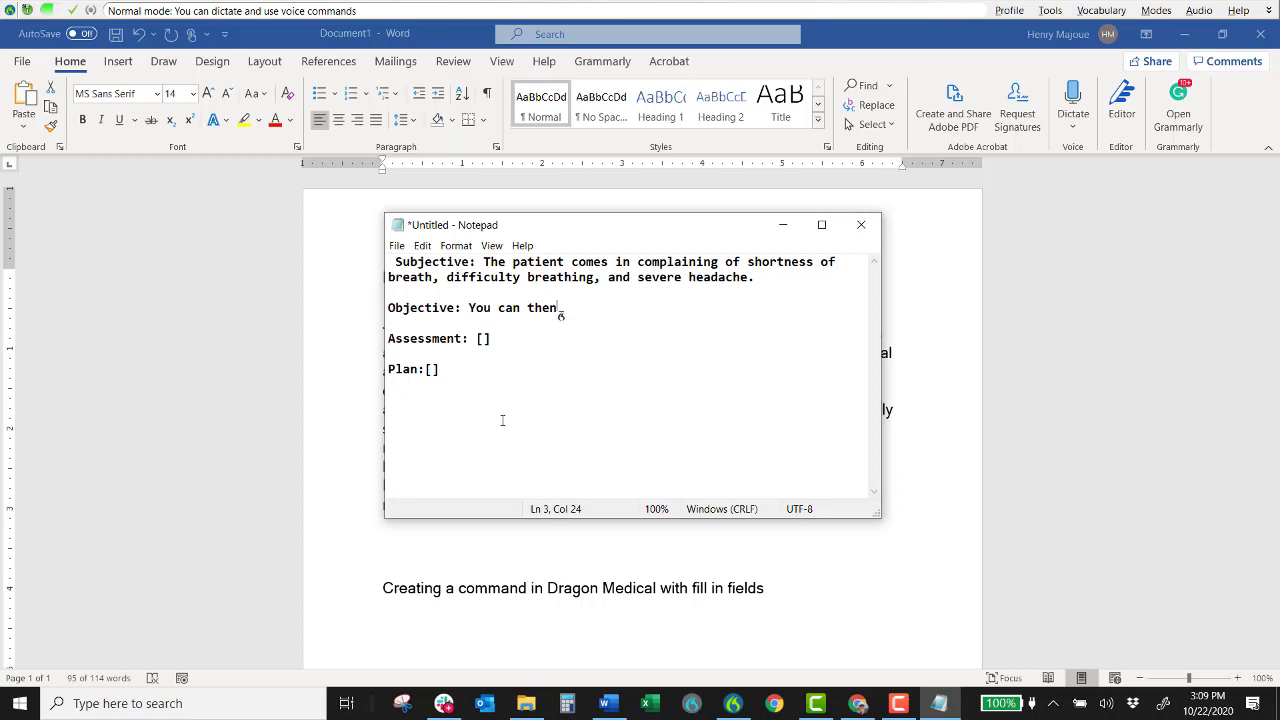
pyautogui.write(' say whatever he wants into any field')
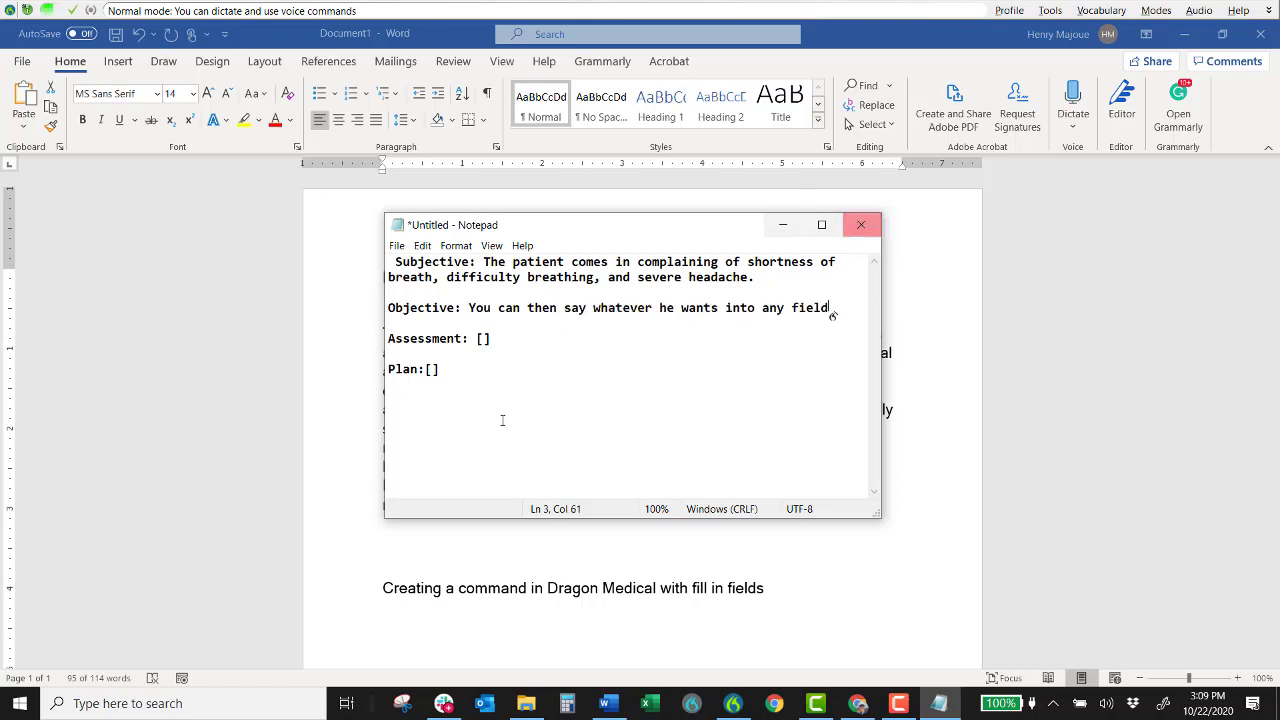
pyautogui.press('Tab')
pyautogui.write('An complete the document')
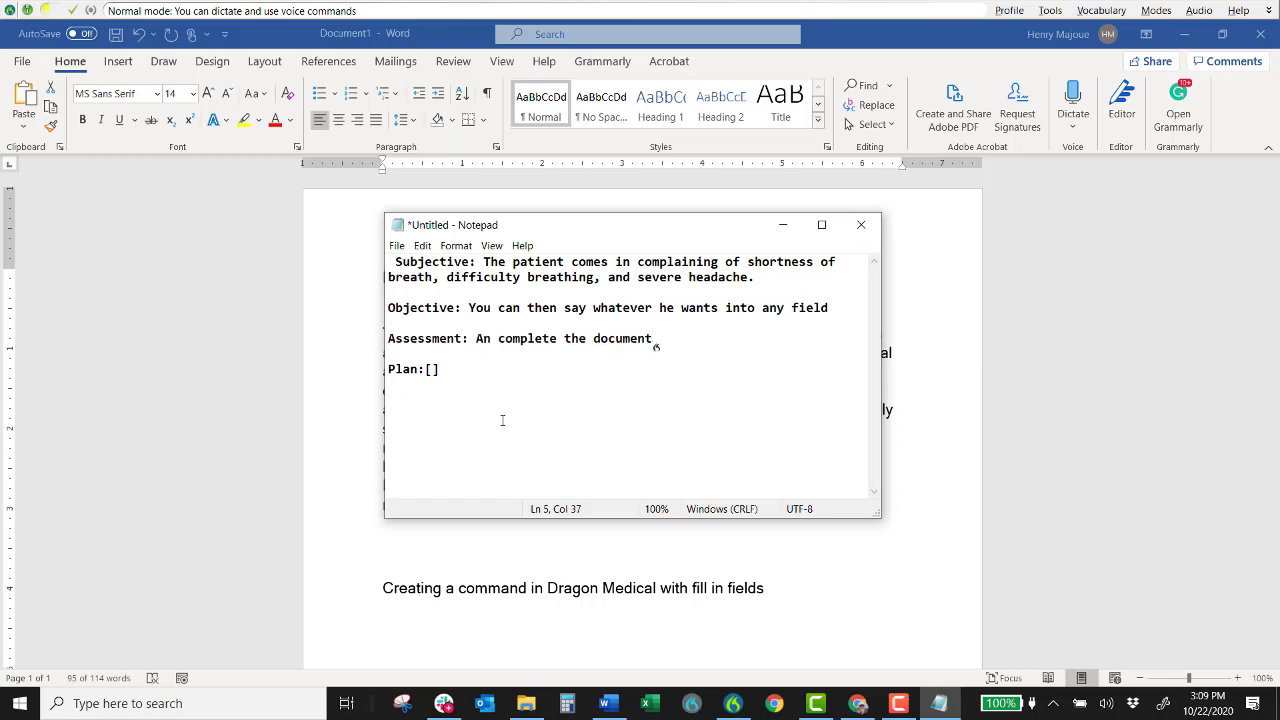
pyautogui.press('Tab')
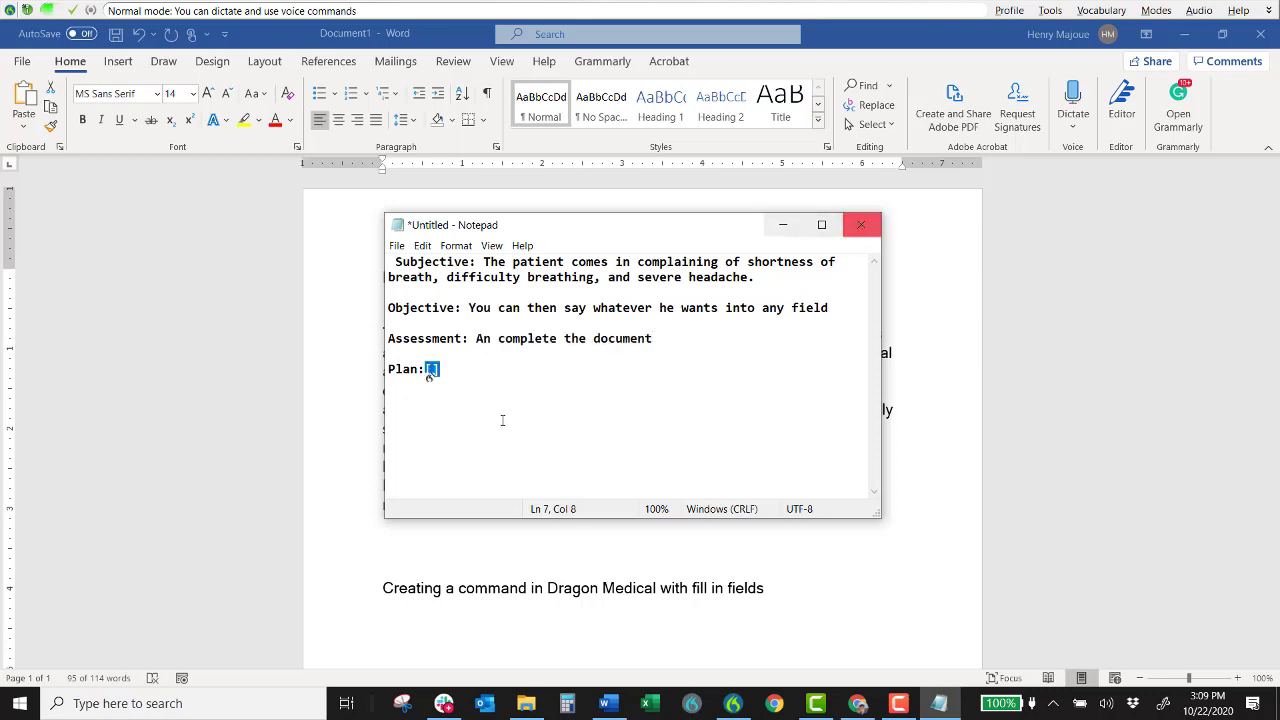
pyautogui.write('As necessary')
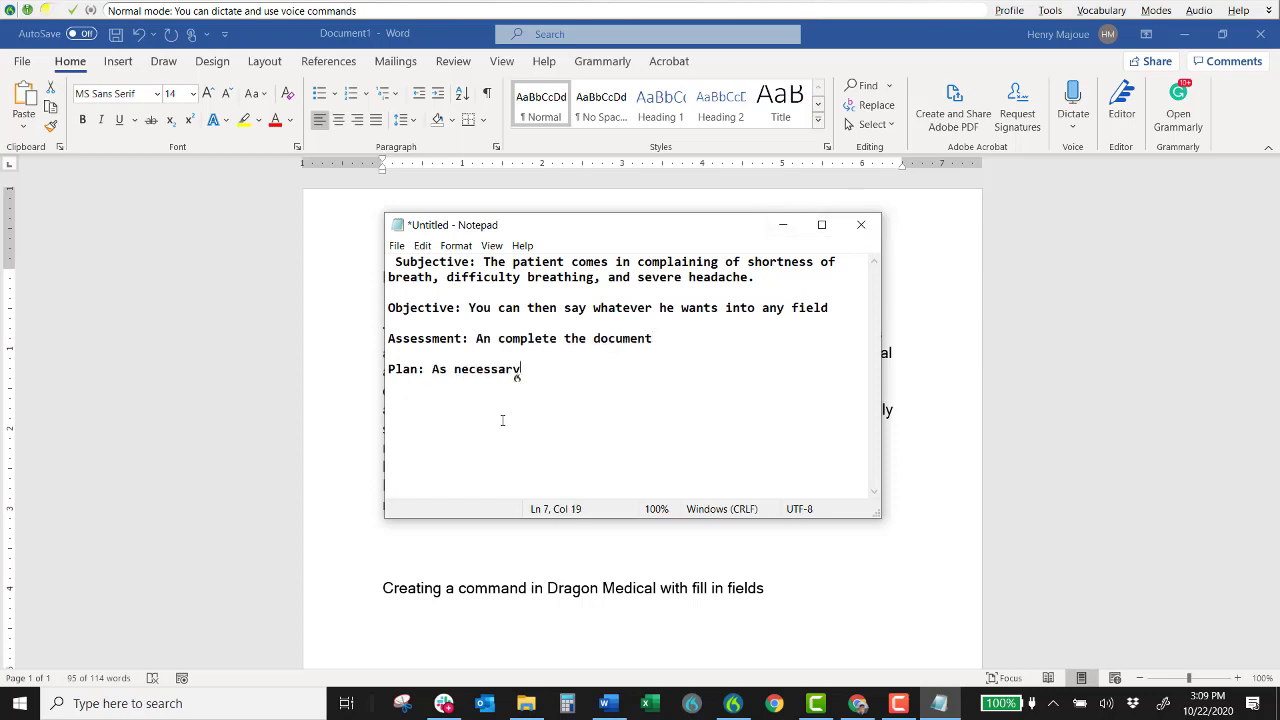
pyautogui.write('.')
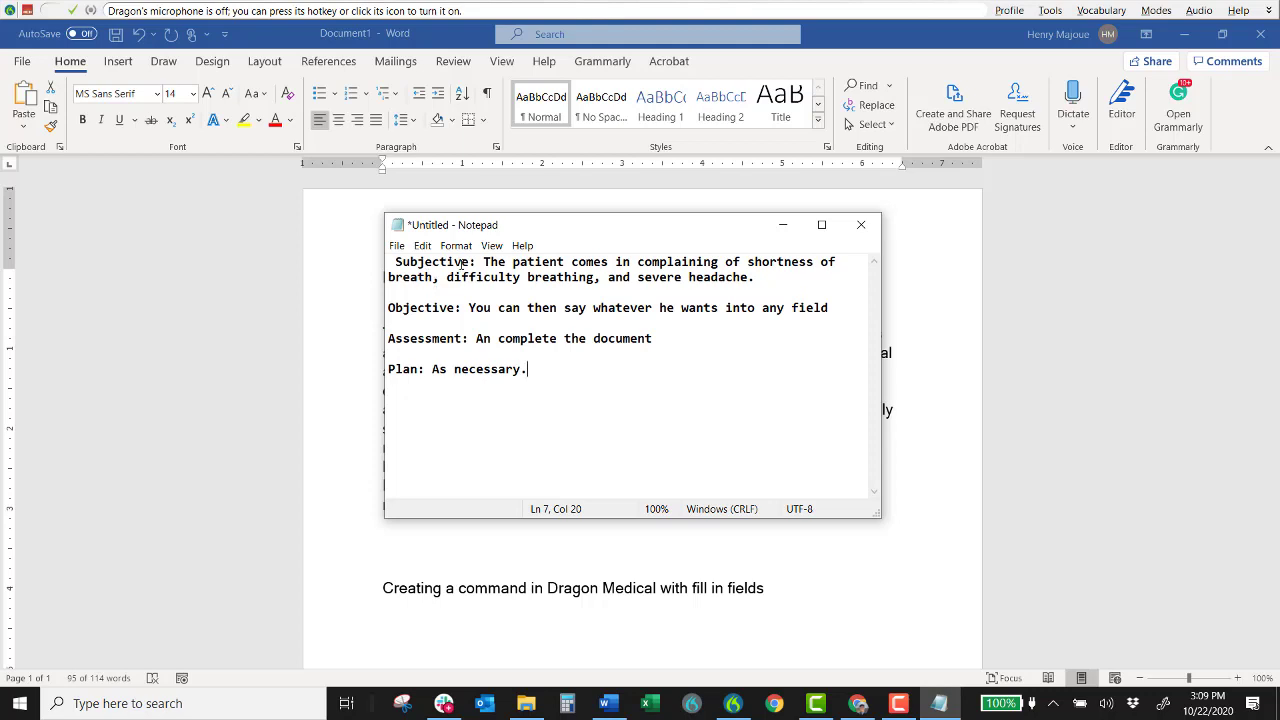
# Step: Select the Subjective heading, then the Objective heading
pyautogui.moveTo(463, 262); pyautogui.dragTo(396, 262)
pyautogui.click(459, 308)
pyautogui.moveTo(458, 310); pyautogui.dragTo(389, 311)
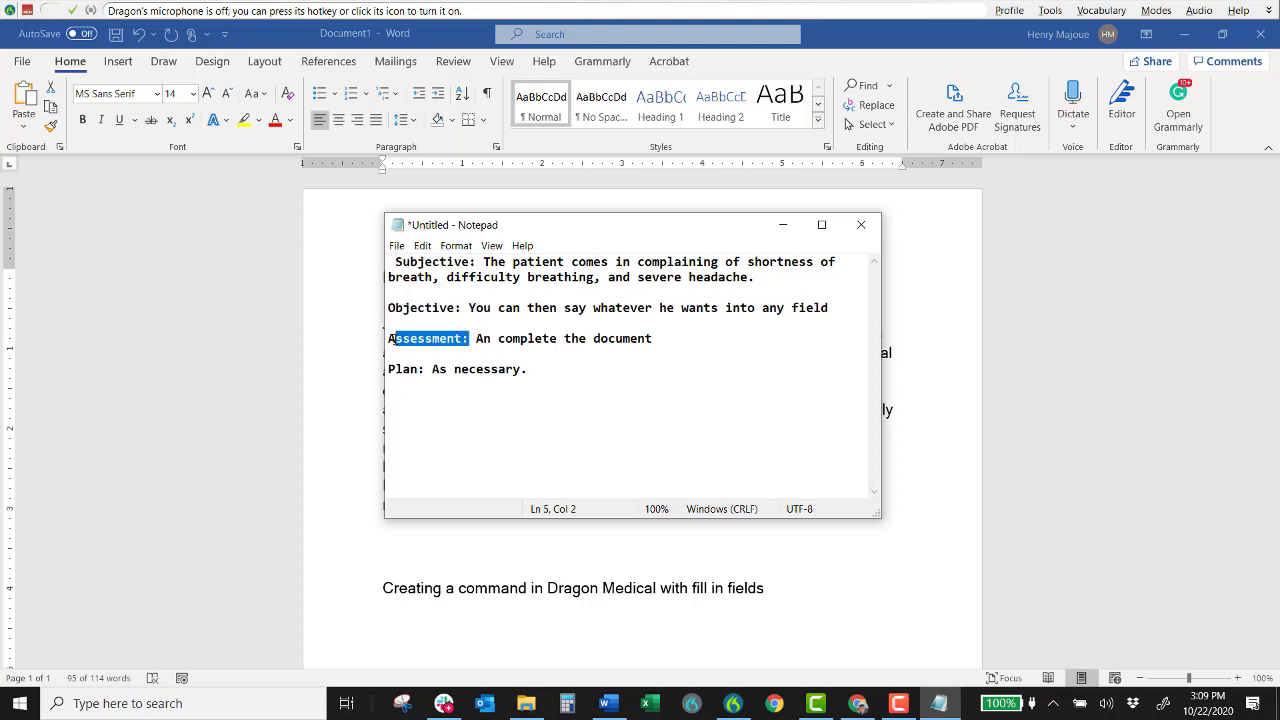